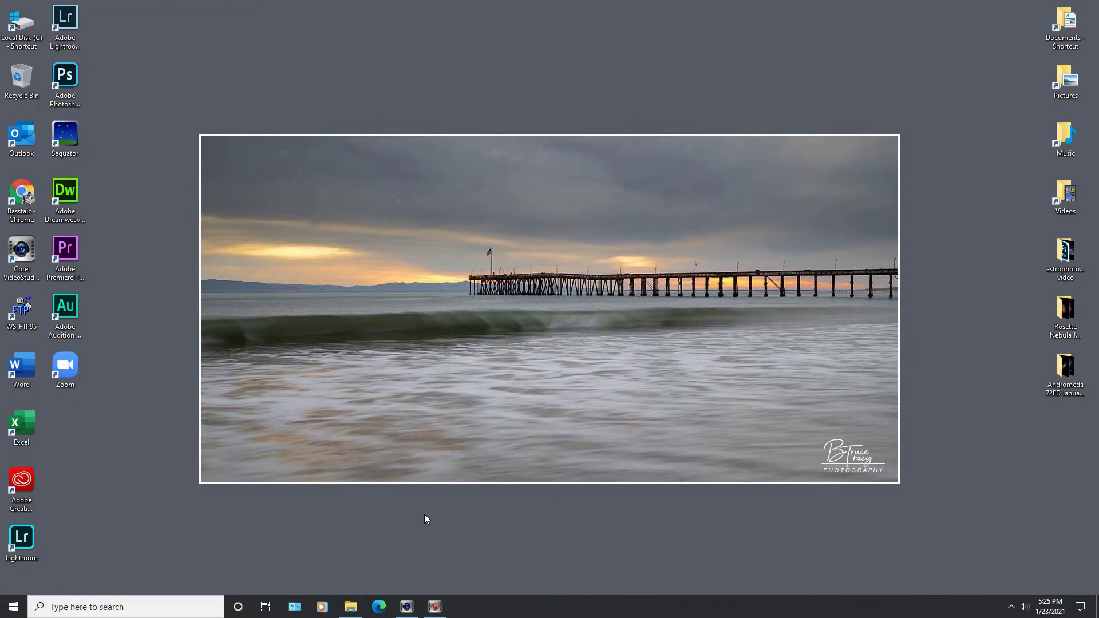
# Step: Launch Sequator and add all CR3 files from the Andromeda light folder as star images
pyautogui.doubleClick(73, 135)
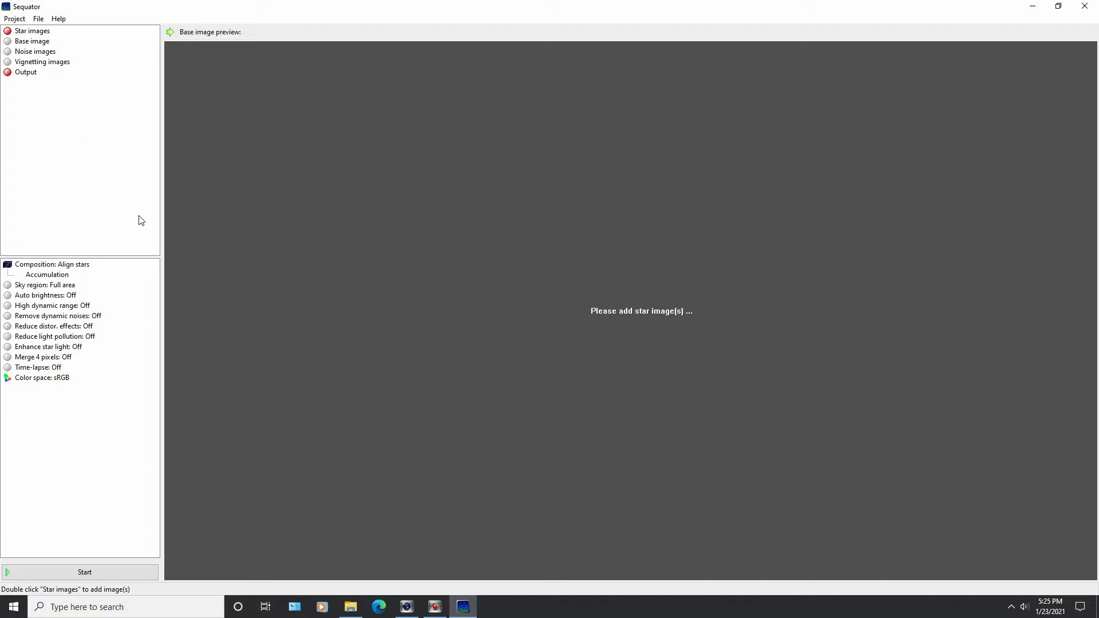
pyautogui.doubleClick(35, 31)
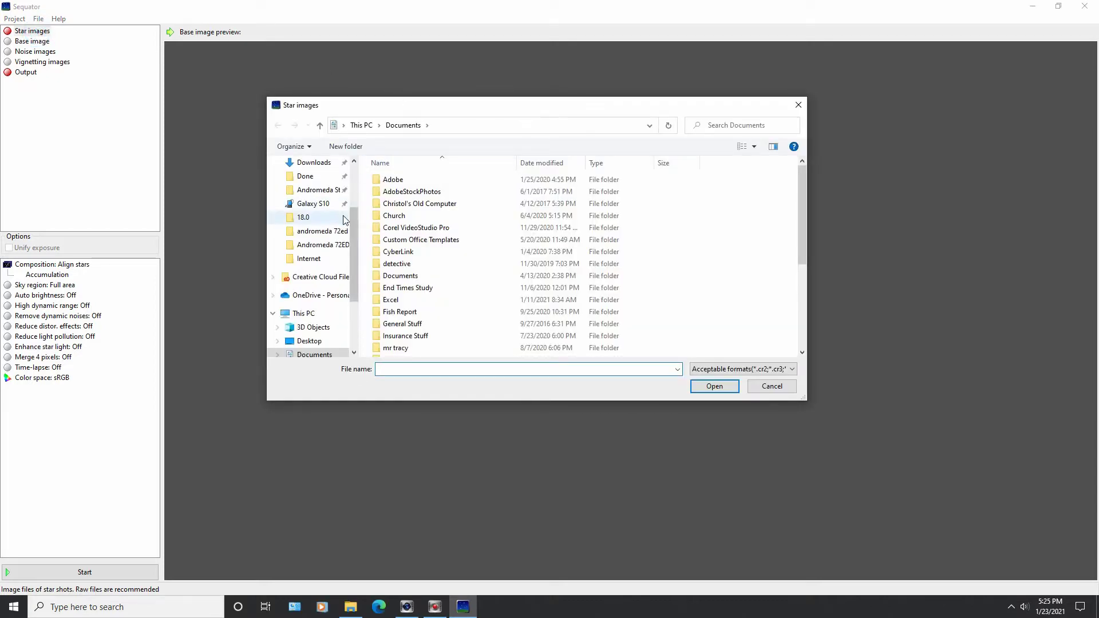
pyautogui.moveTo(355, 231); pyautogui.dragTo(353, 187)
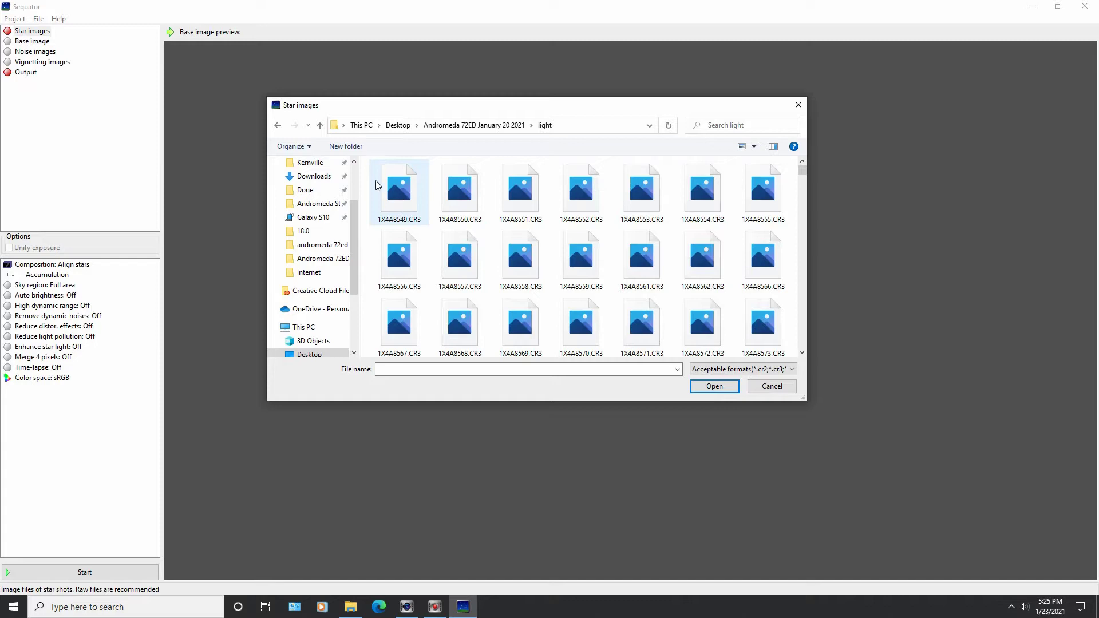
pyautogui.moveTo(367, 186); pyautogui.dragTo(836, 454)
pyautogui.click(725, 390)
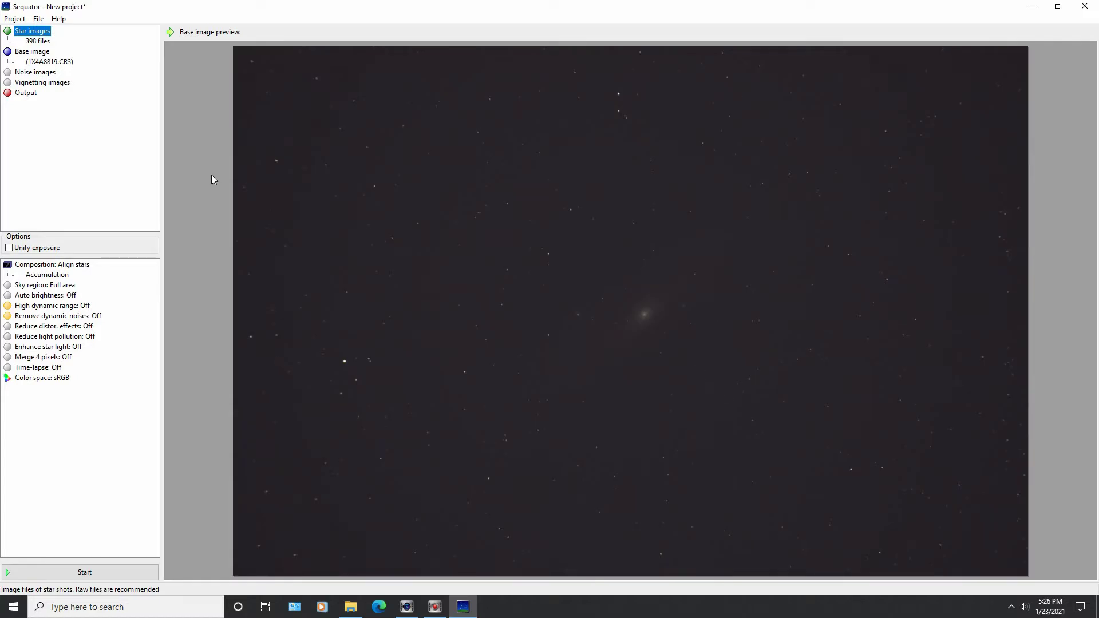
# Step: Add the 40 dark frames from the dark folder as noise images
pyautogui.doubleClick(33, 74)
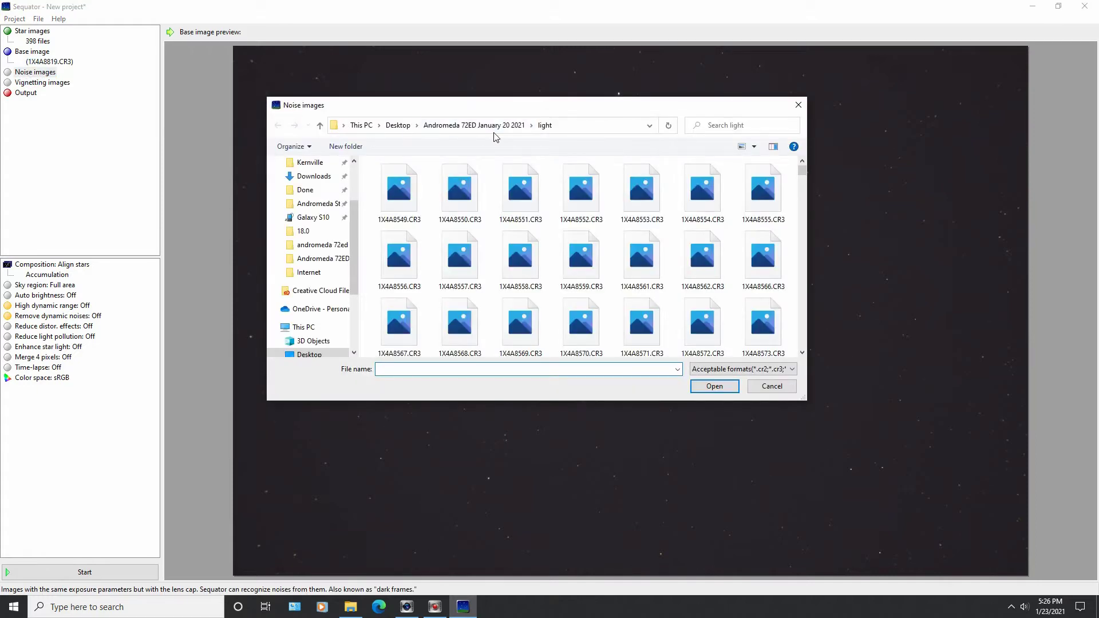
pyautogui.click(493, 124)
pyautogui.doubleClick(399, 257)
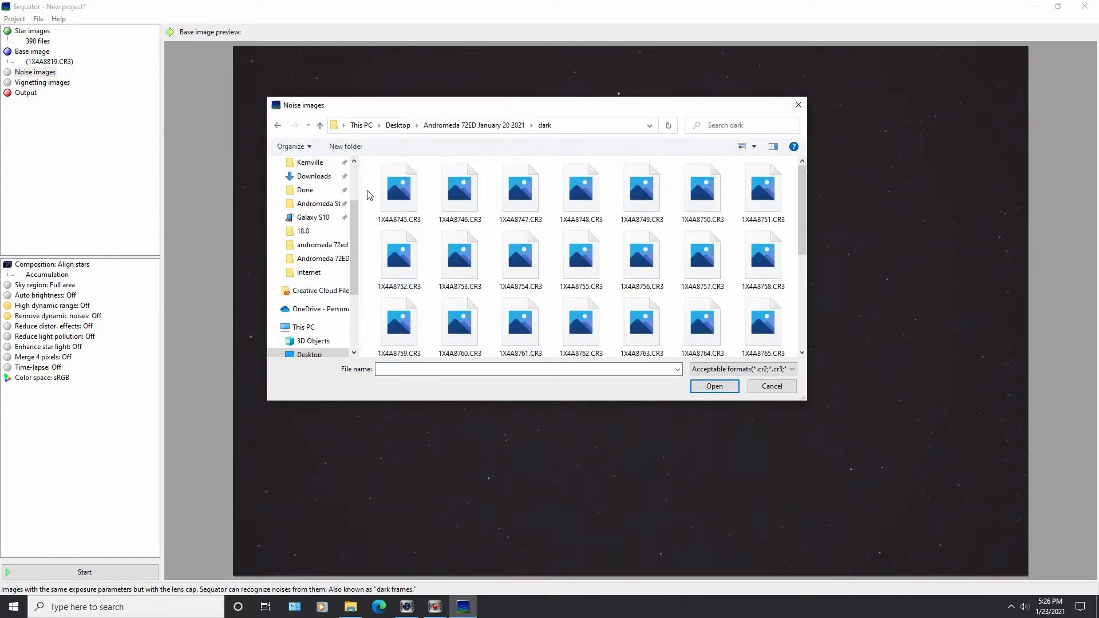
pyautogui.moveTo(369, 195); pyautogui.dragTo(797, 435)
pyautogui.click(726, 386)
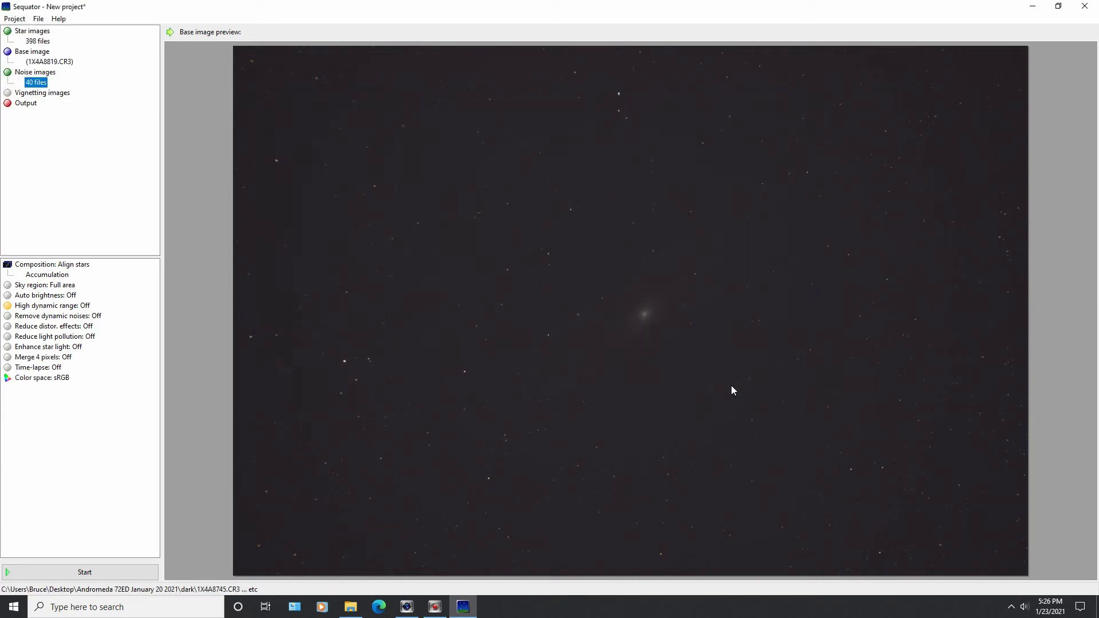
# Step: Add the 23 flat frames as vignetting images
pyautogui.click(65, 98)
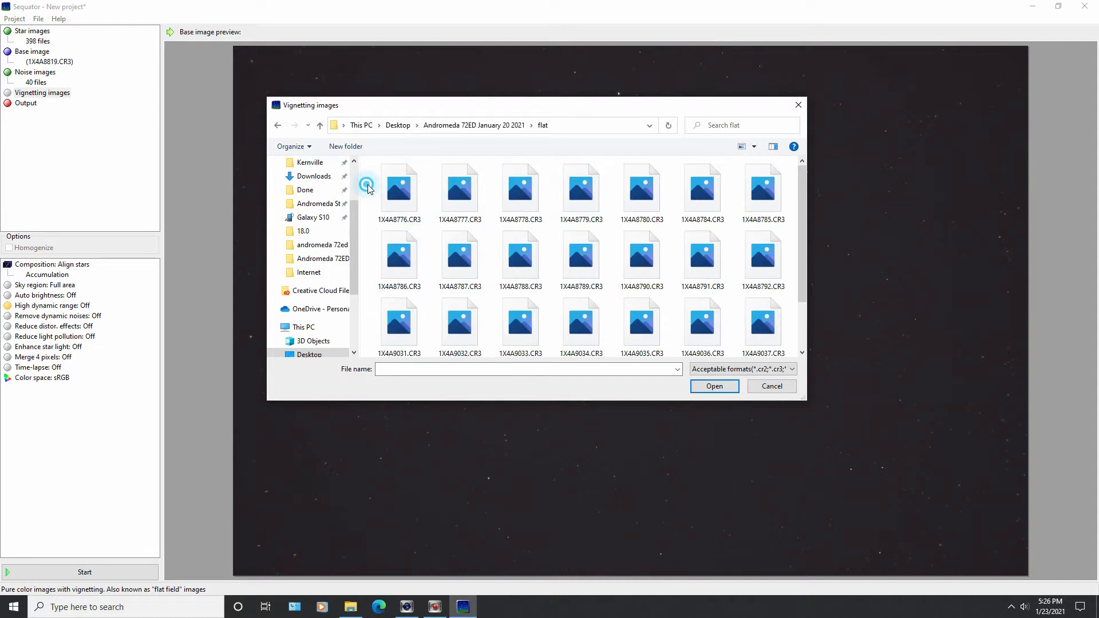
pyautogui.moveTo(367, 184); pyautogui.dragTo(822, 401)
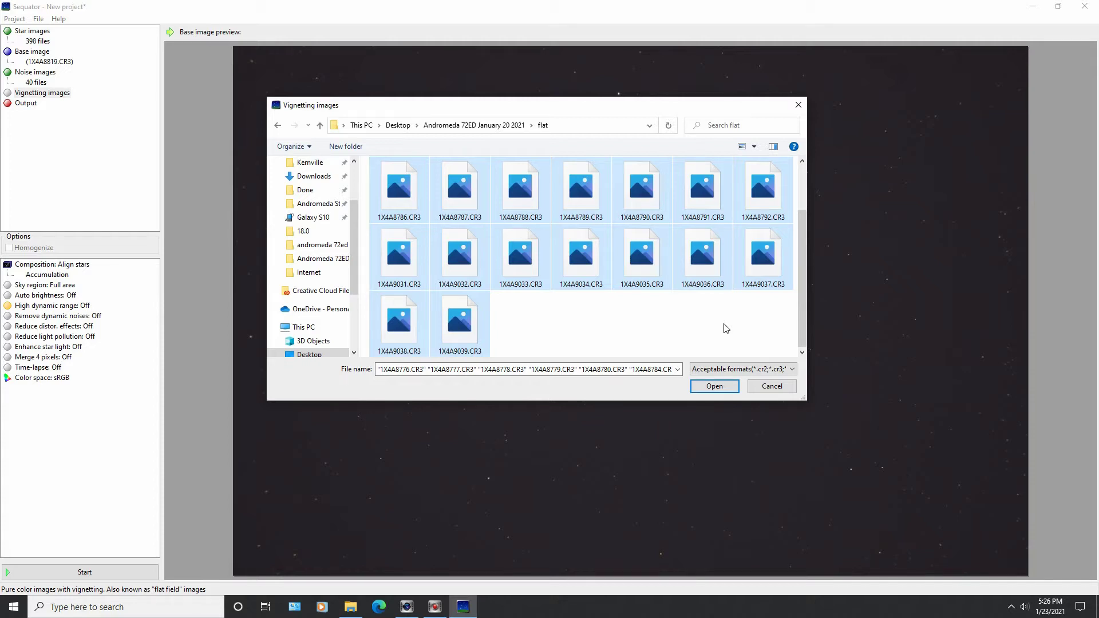
pyautogui.click(716, 388)
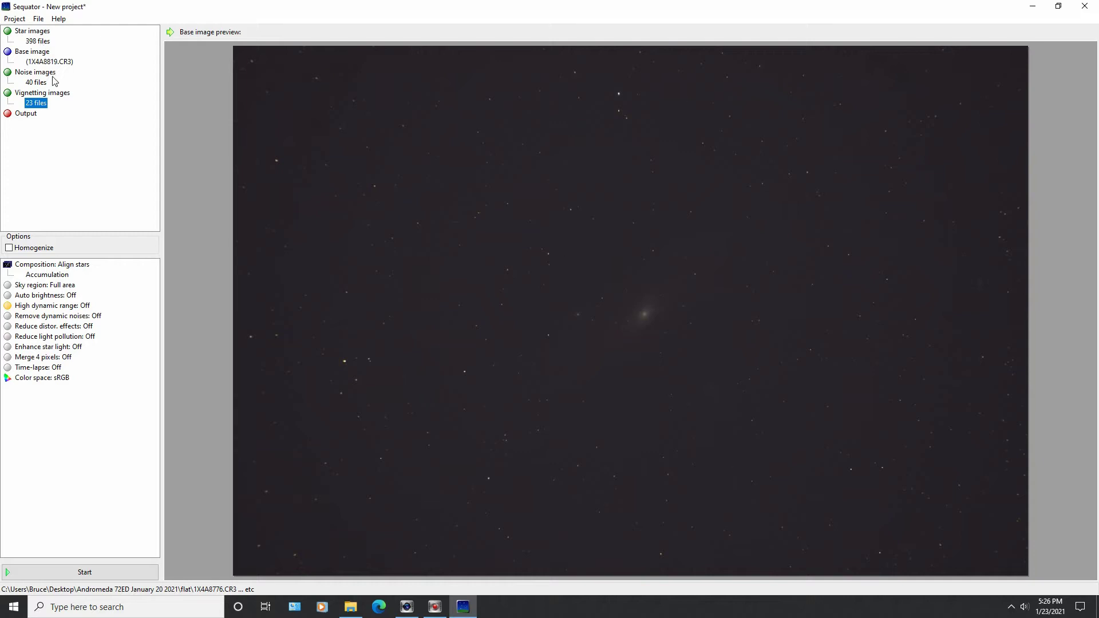
# Step: Set the stacking output file to andromeda.tif
pyautogui.doubleClick(26, 115)
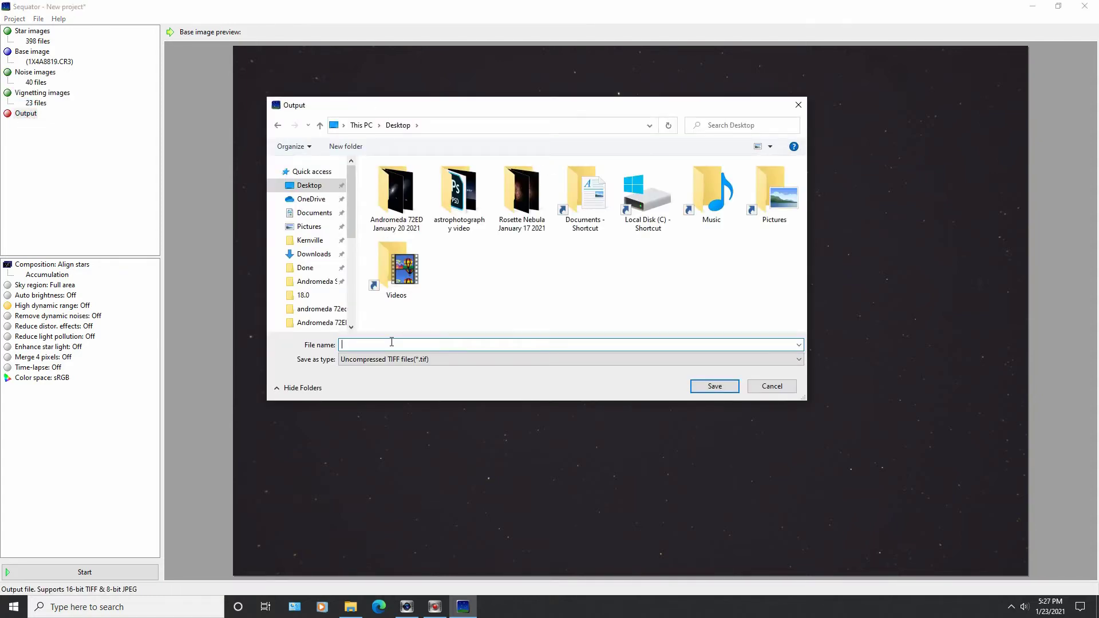
pyautogui.write('a')
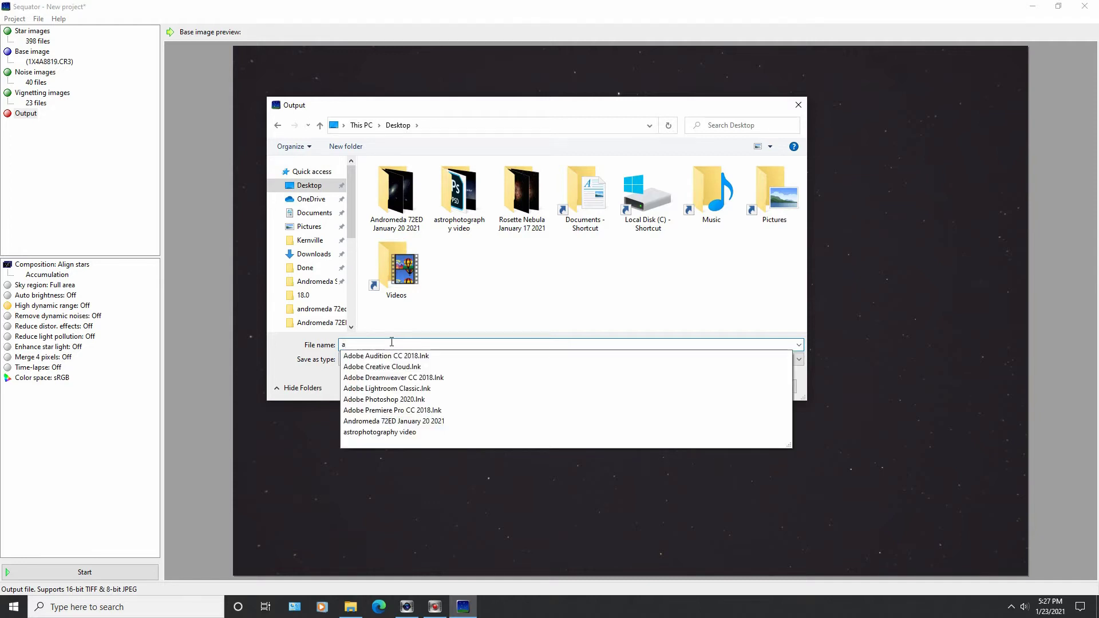
pyautogui.write('ndromeda')
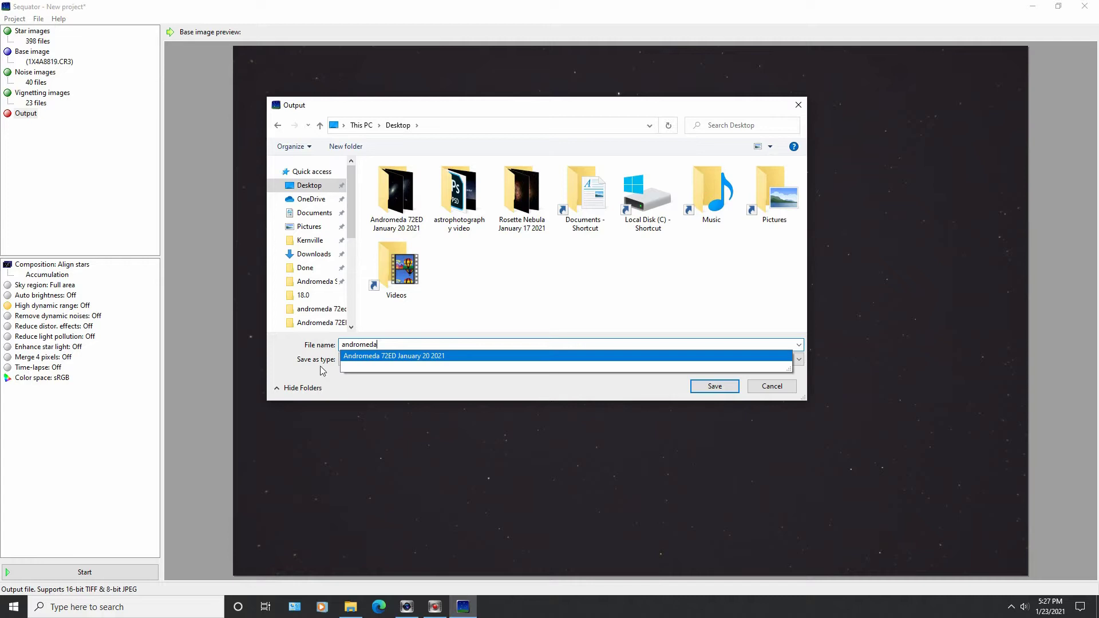
pyautogui.click(395, 369)
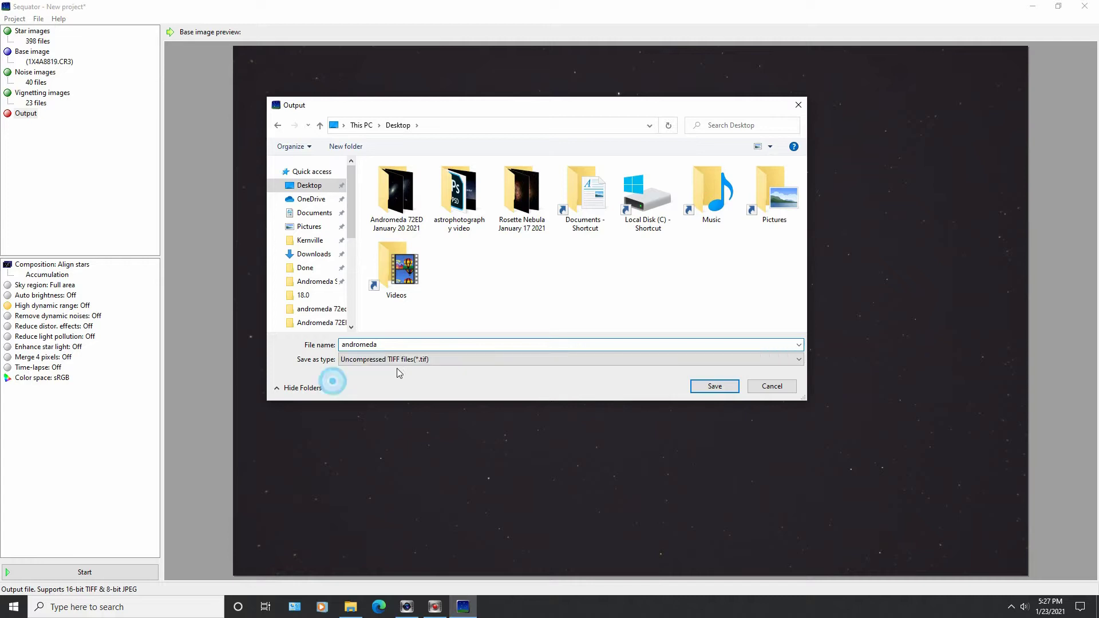
pyautogui.click(714, 386)
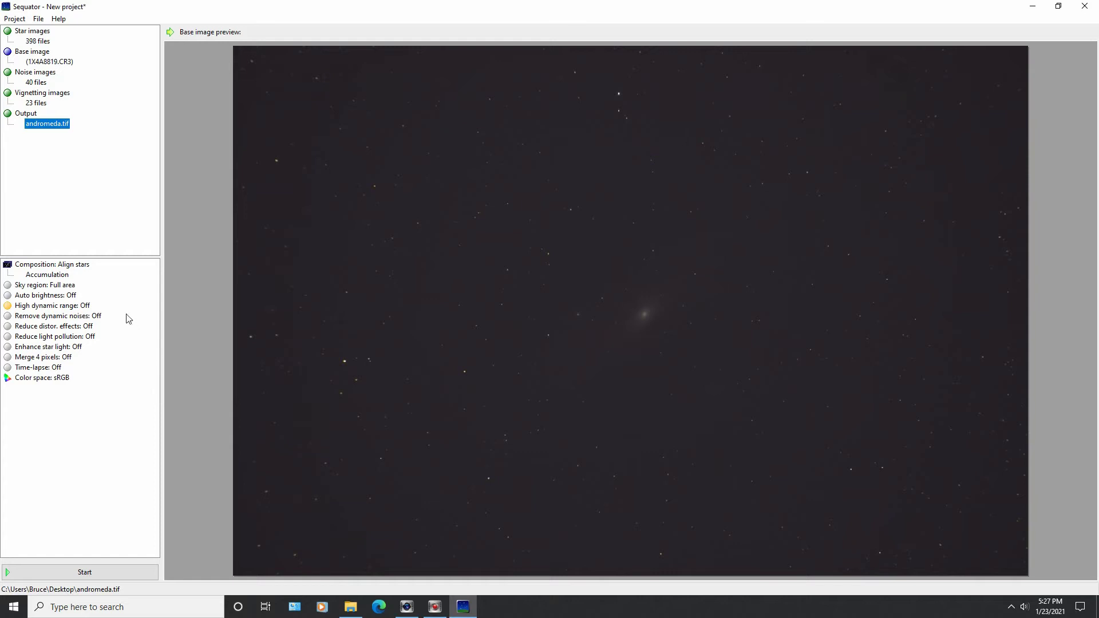
# Step: Switch accumulation to Select best pixels, move the slider toward Strict, and start stacking
pyautogui.click(51, 275)
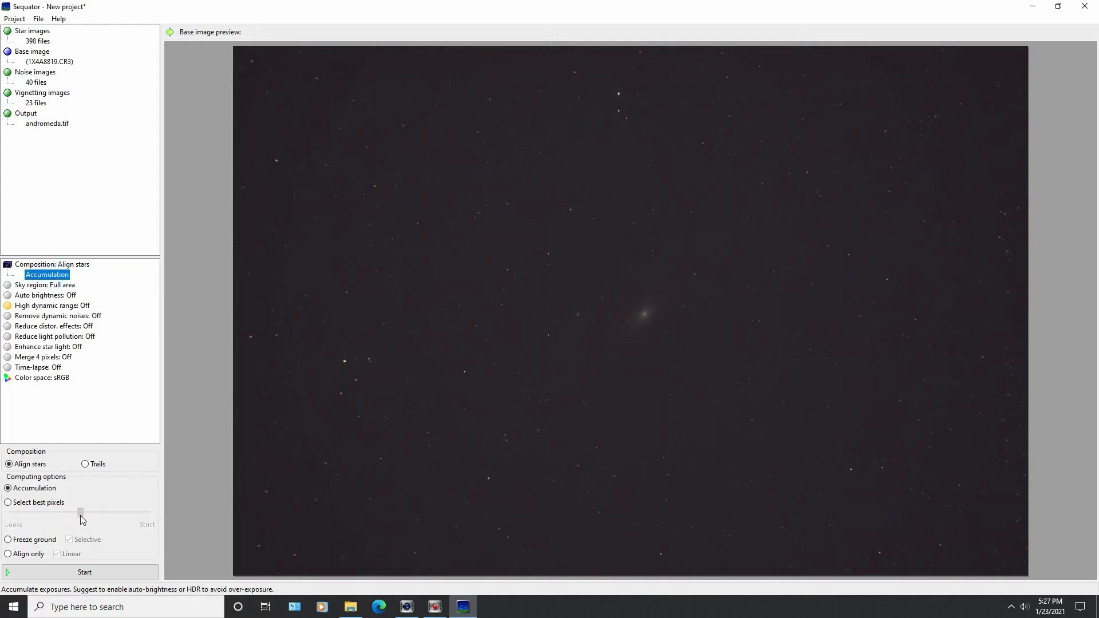
pyautogui.click(9, 490)
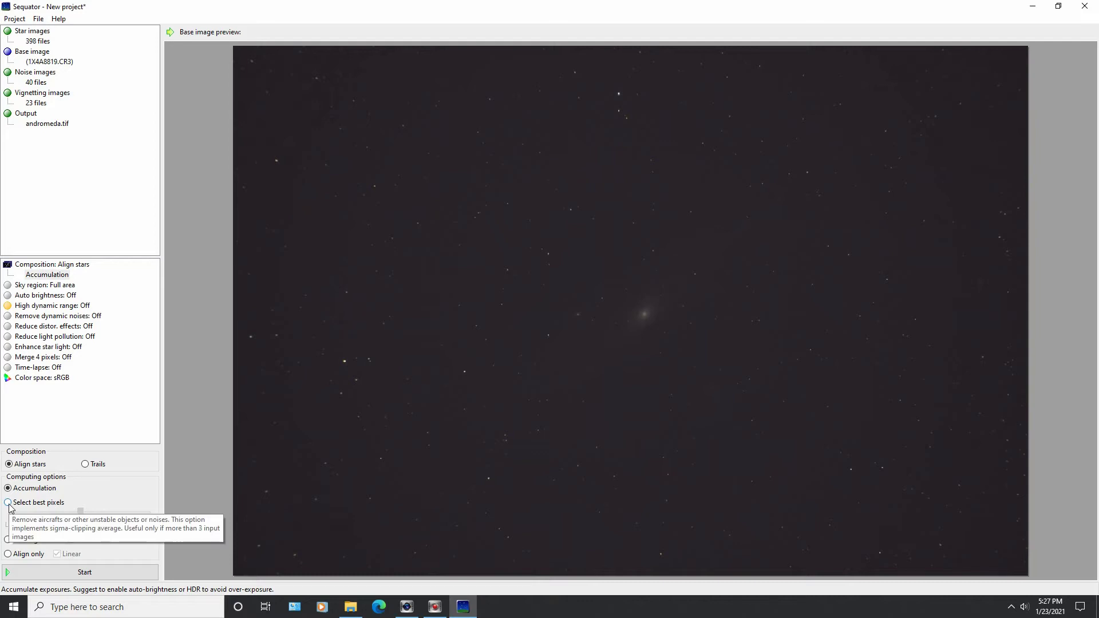
pyautogui.click(15, 503)
pyautogui.moveTo(81, 513); pyautogui.dragTo(152, 516)
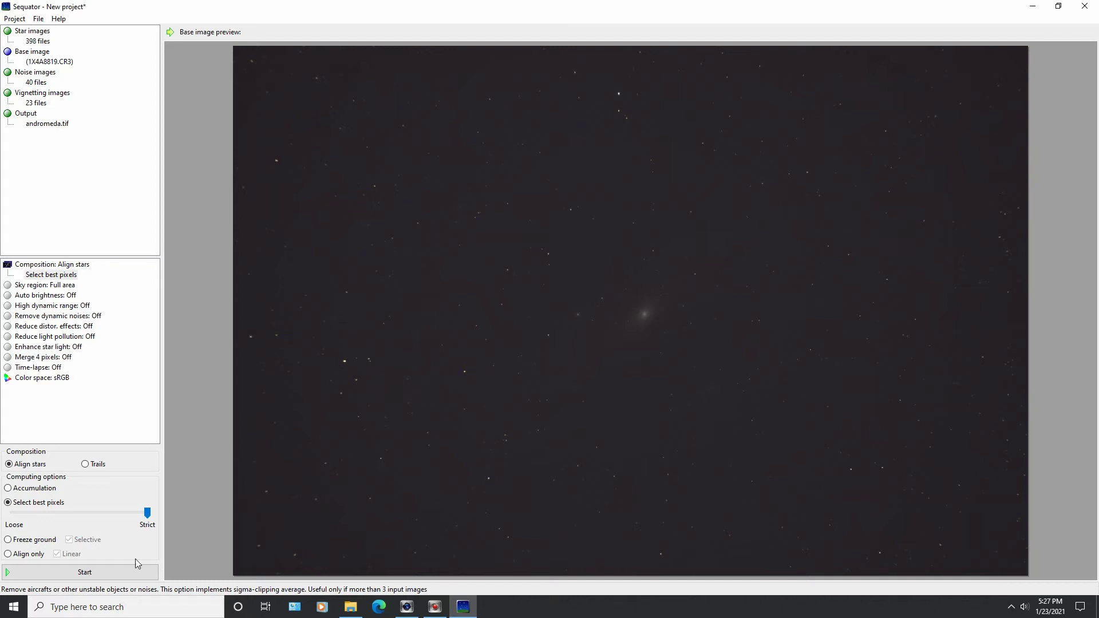
pyautogui.click(87, 572)
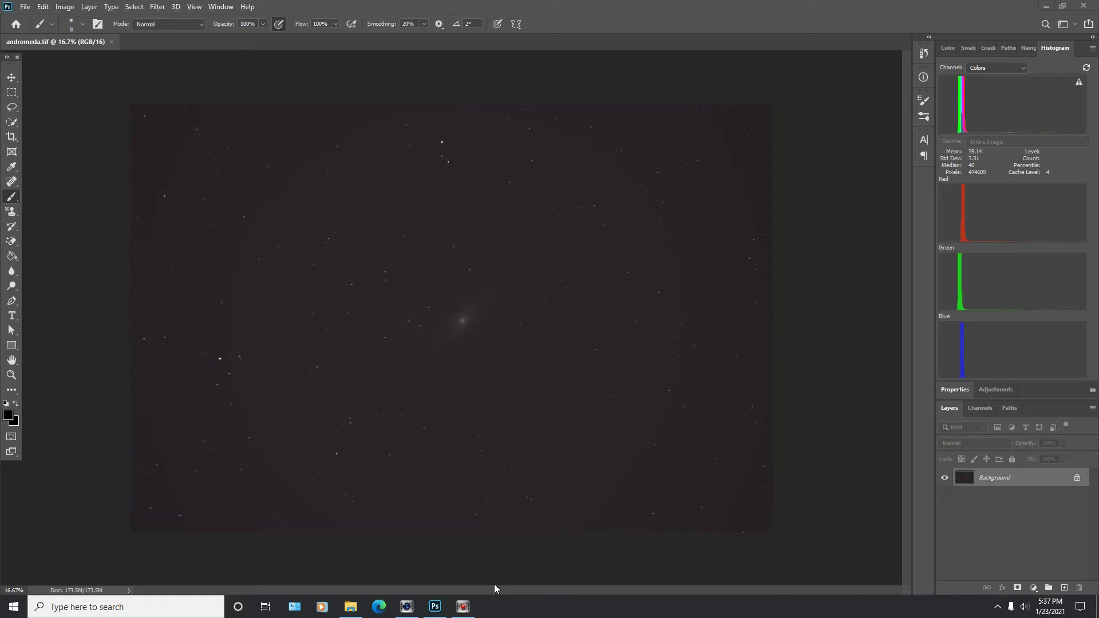
# Step: Apply a Curves adjustment lifting the shadows and easing the highlights slightly
pyautogui.click(64, 7)
pyautogui.moveTo(71, 38)
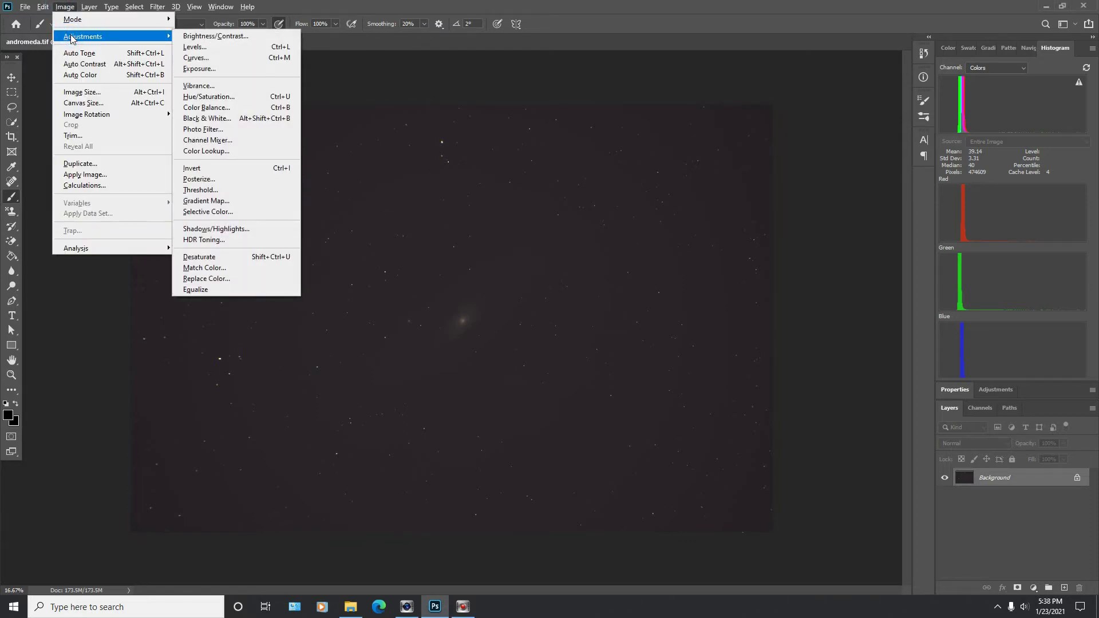
pyautogui.click(206, 58)
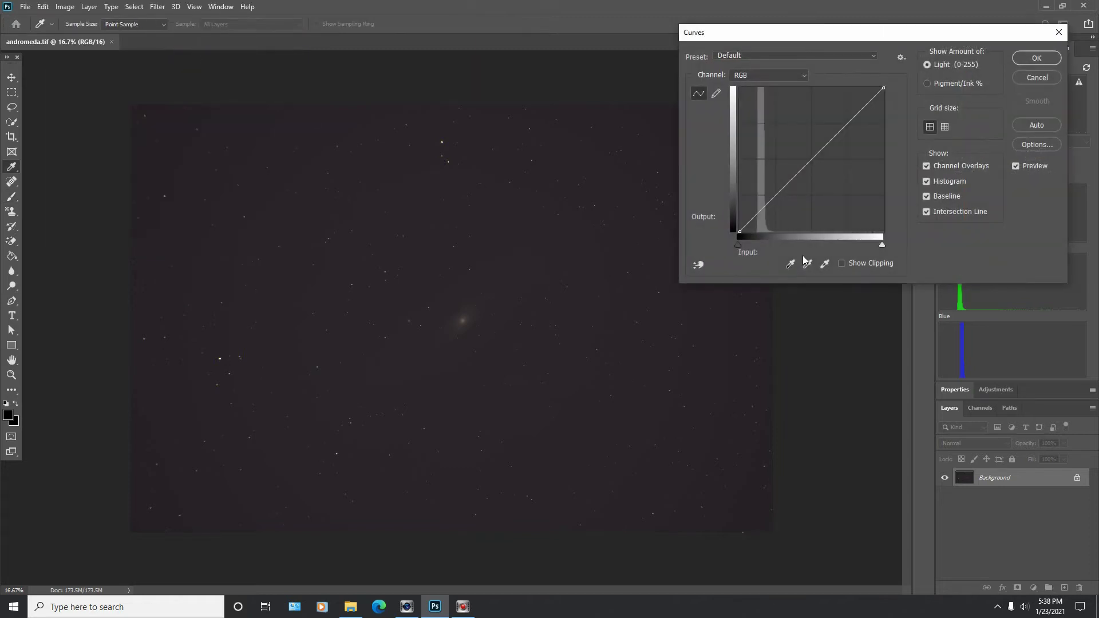
pyautogui.moveTo(761, 210); pyautogui.dragTo(758, 191)
pyautogui.moveTo(798, 131); pyautogui.dragTo(802, 138)
pyautogui.press('b')
pyautogui.click(1037, 57)
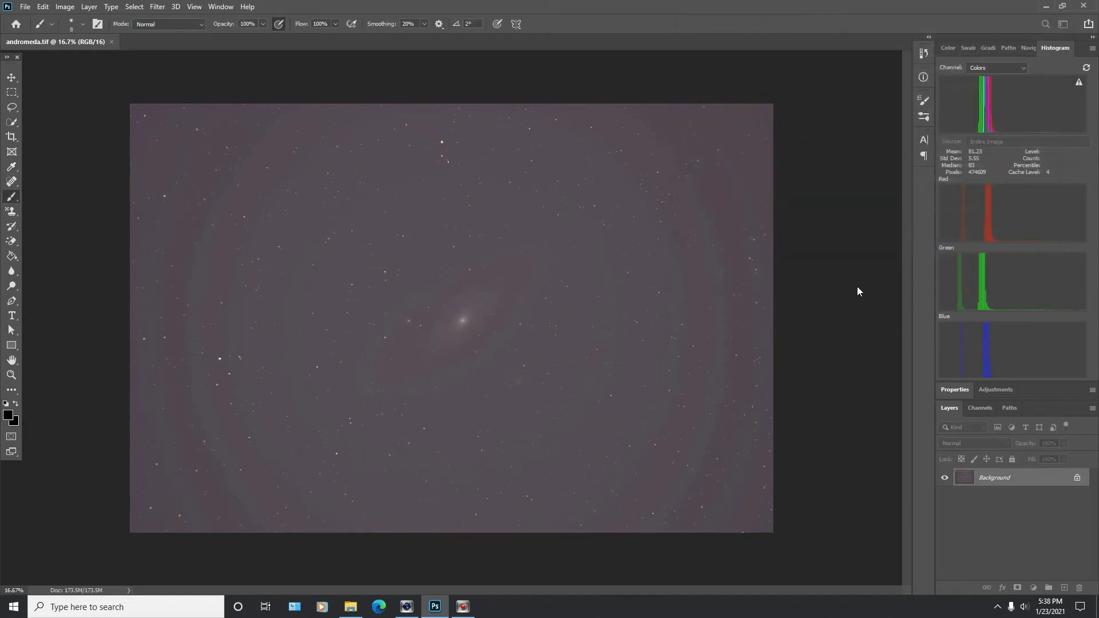
# Step: In Levels, raise the Red black point, Green to 59 and Blue to 65
pyautogui.click(65, 6)
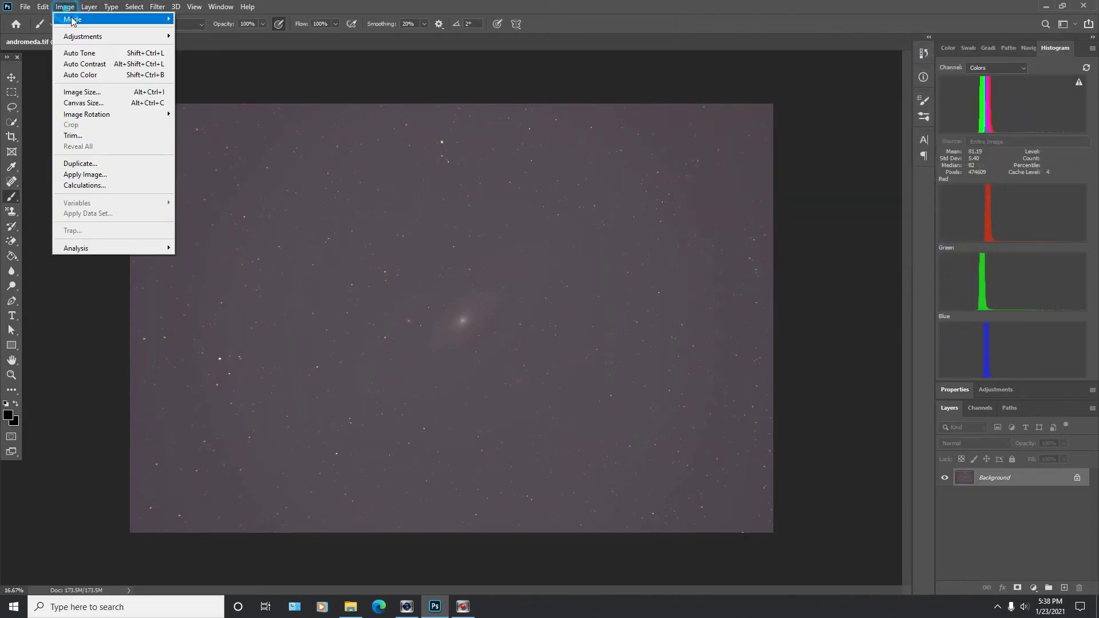
pyautogui.click(79, 36)
pyautogui.click(198, 47)
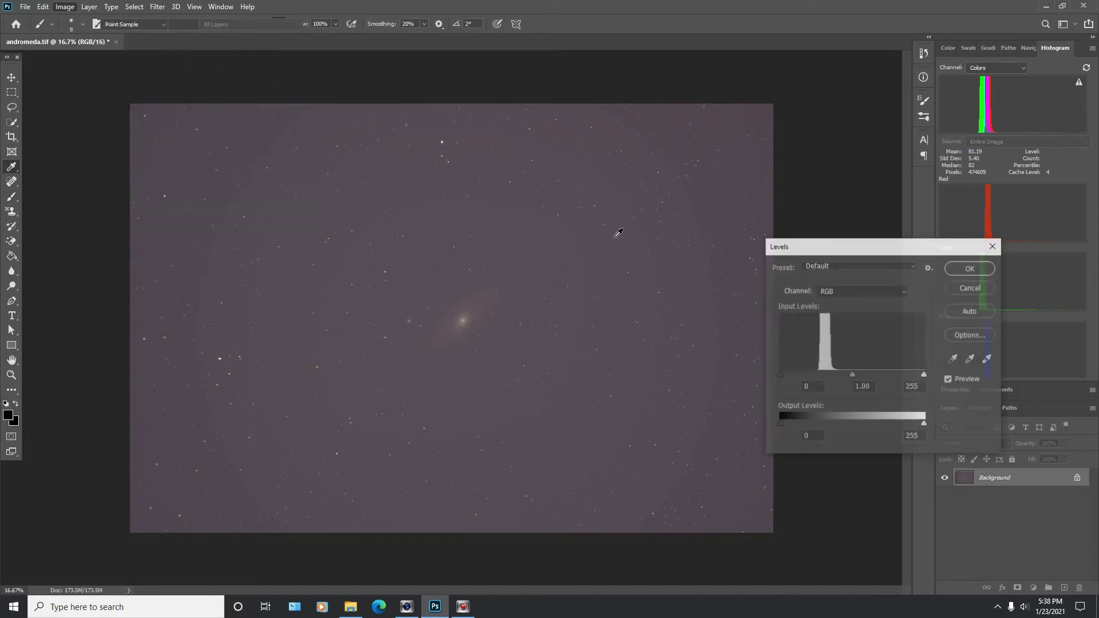
pyautogui.click(848, 292)
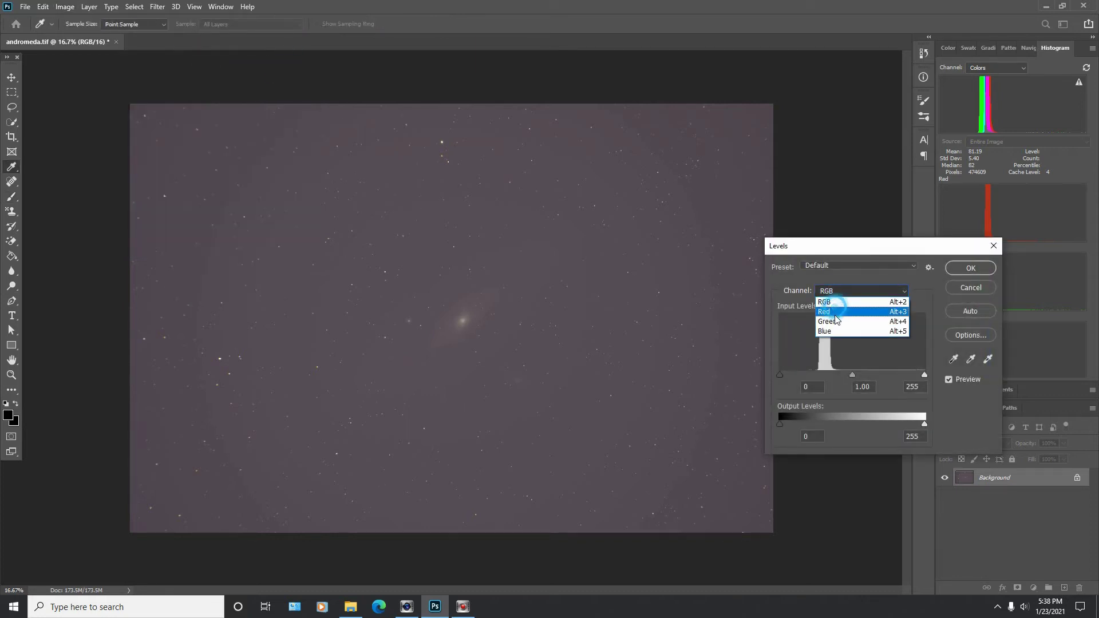
pyautogui.click(845, 307)
pyautogui.moveTo(780, 375); pyautogui.dragTo(819, 378)
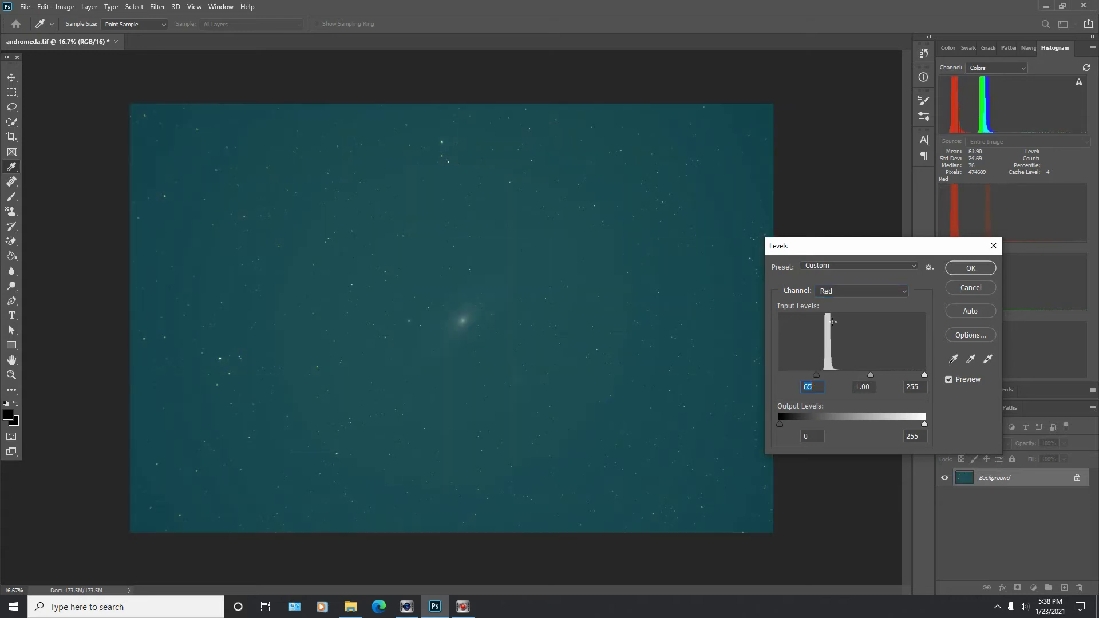
pyautogui.click(836, 289)
pyautogui.click(829, 321)
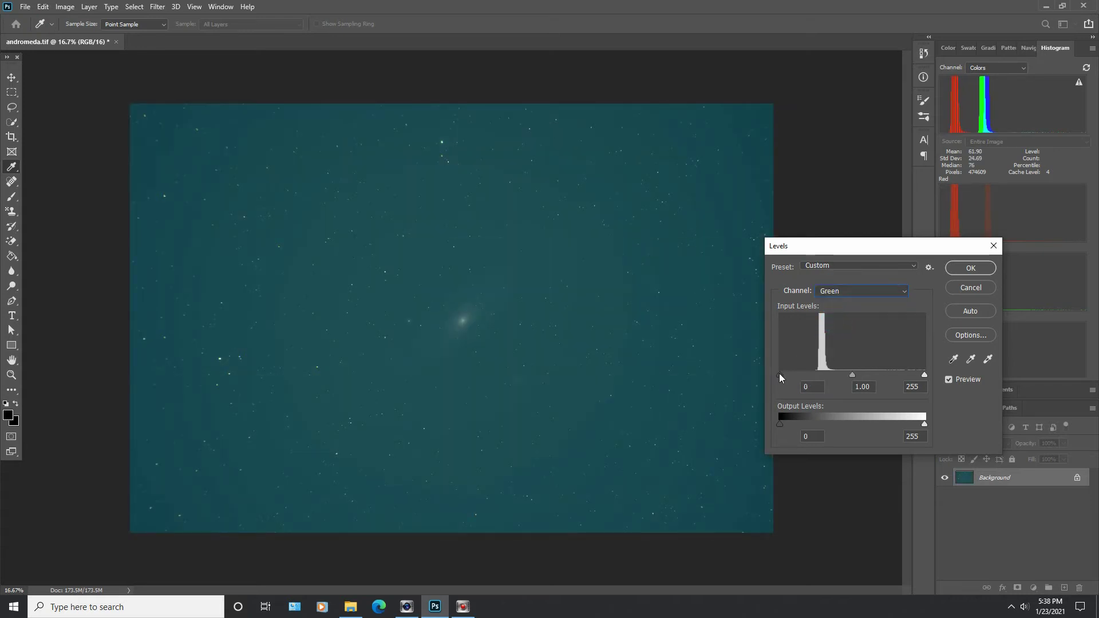
pyautogui.moveTo(803, 376); pyautogui.dragTo(815, 376)
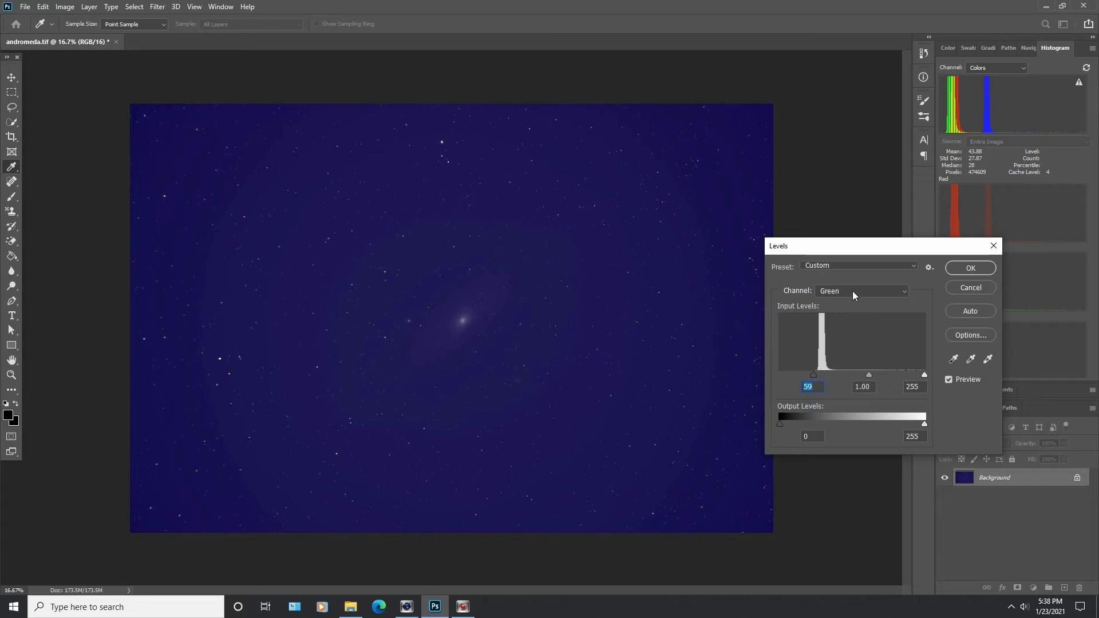
pyautogui.click(853, 290)
pyautogui.click(825, 331)
pyautogui.moveTo(780, 374); pyautogui.dragTo(817, 373)
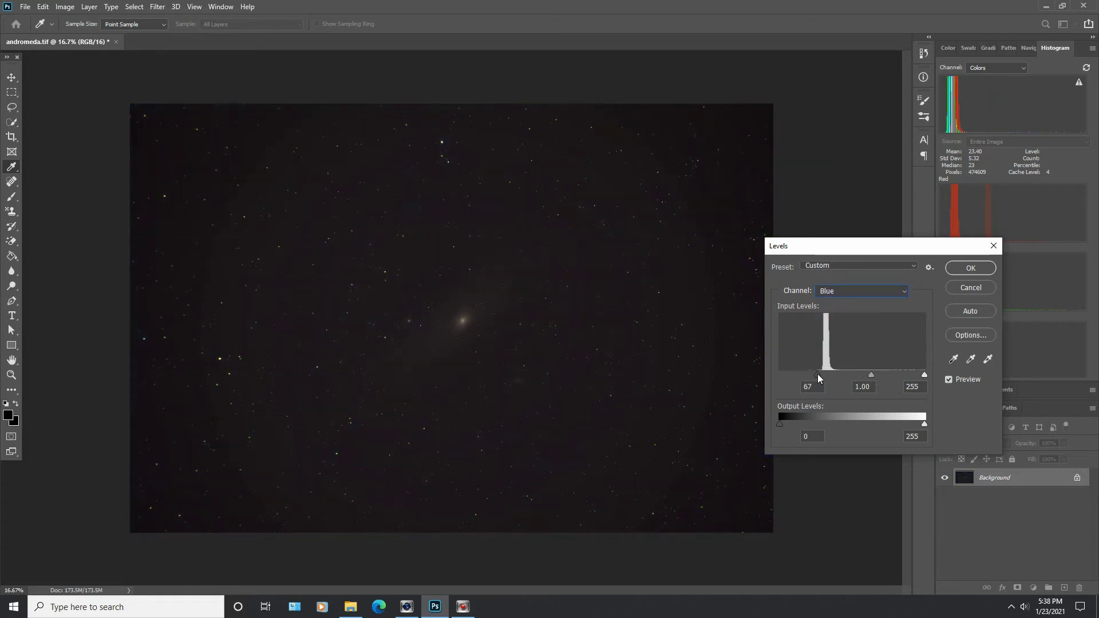
pyautogui.click(970, 267)
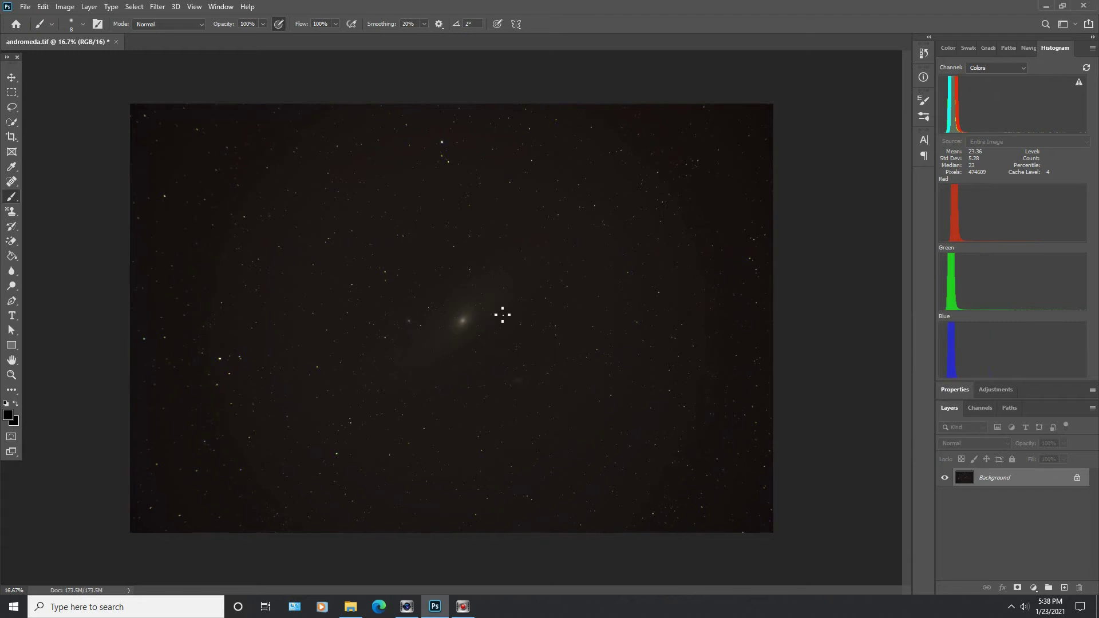
# Step: Apply another brightening Curves adjustment to lift the galaxy
pyautogui.click(65, 7)
pyautogui.click(73, 36)
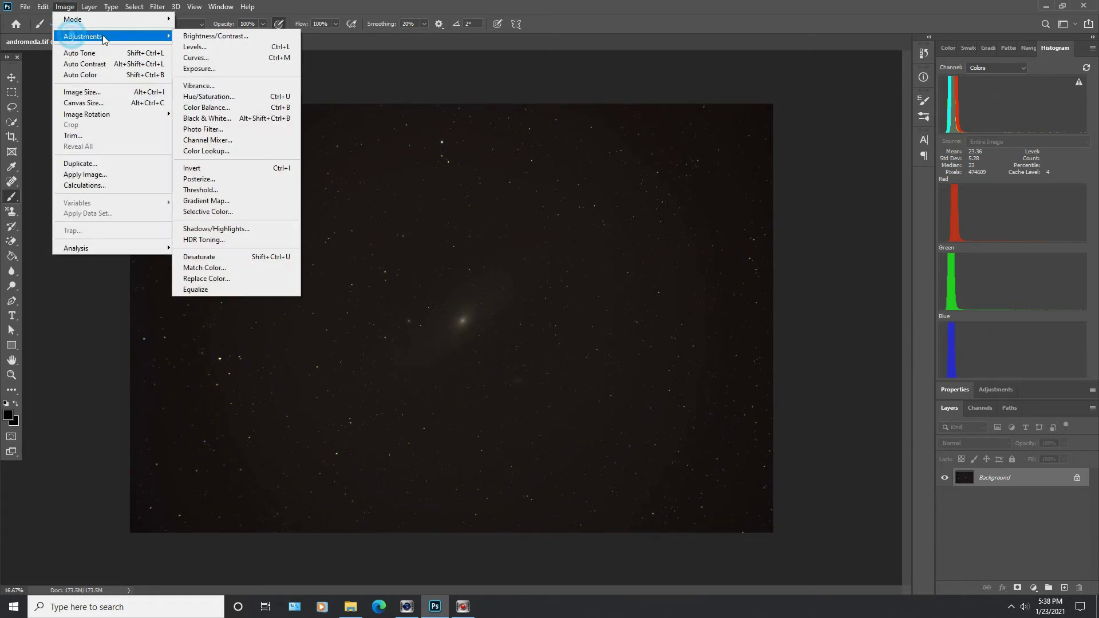
pyautogui.click(195, 57)
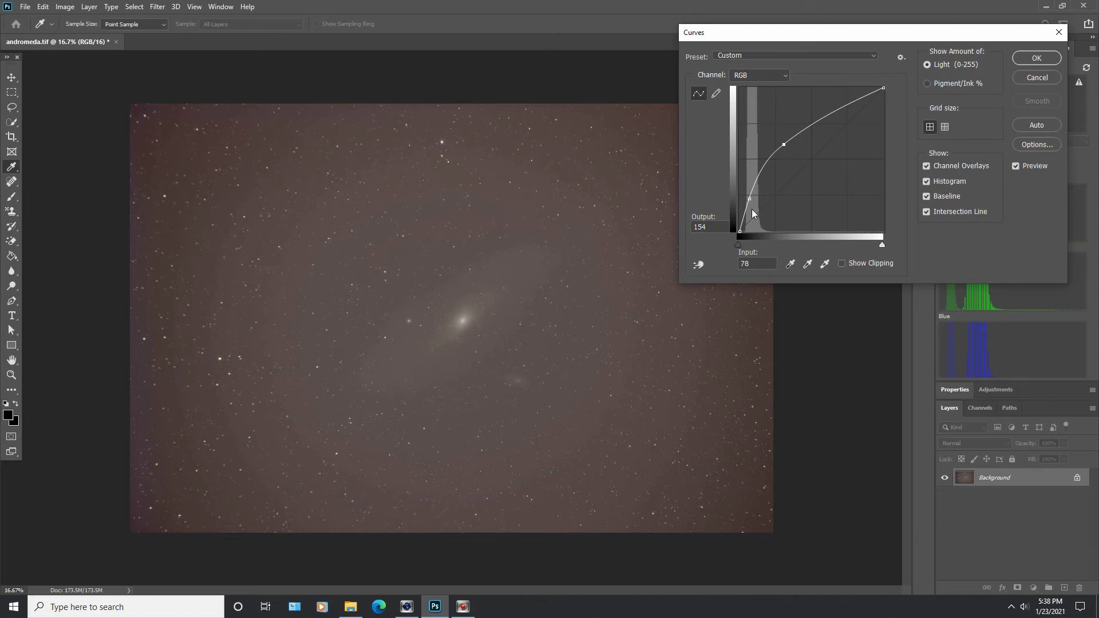
pyautogui.click(1036, 57)
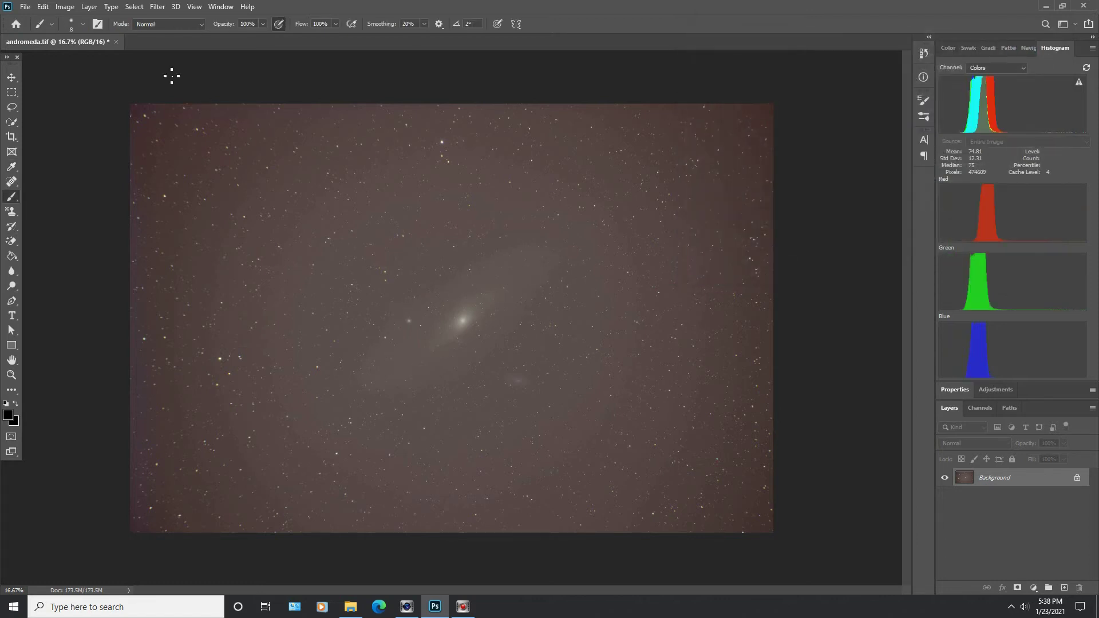
# Step: In Levels, raise the black input points of the Red, Green and Blue channels
pyautogui.click(65, 10)
pyautogui.moveTo(80, 35)
pyautogui.click(207, 47)
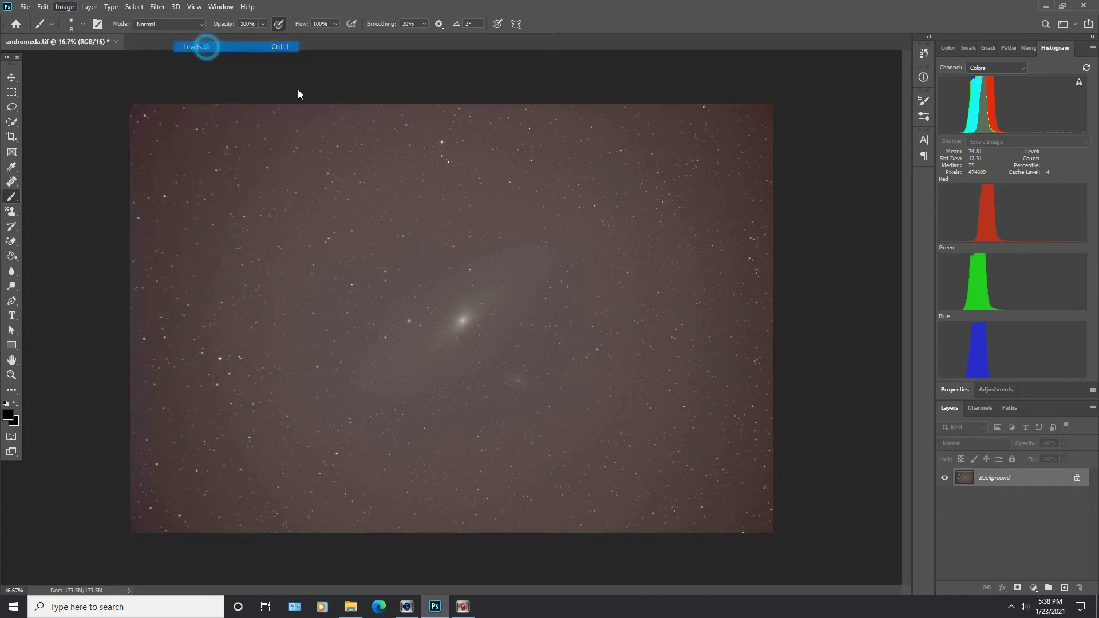
pyautogui.click(845, 292)
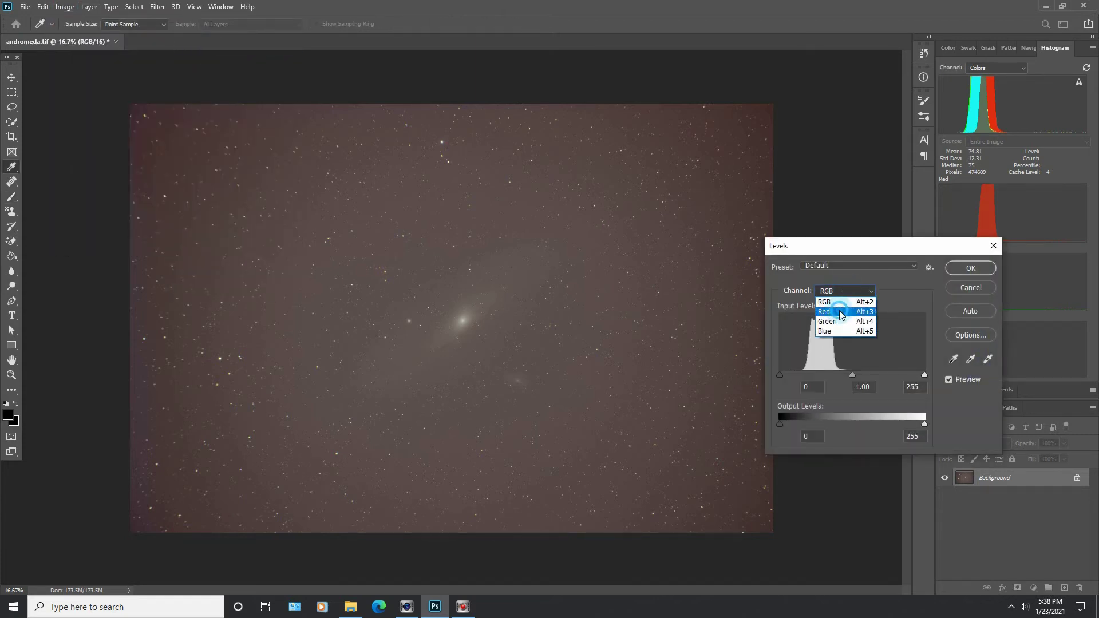
pyautogui.click(840, 312)
pyautogui.moveTo(780, 375); pyautogui.dragTo(810, 376)
pyautogui.click(861, 291)
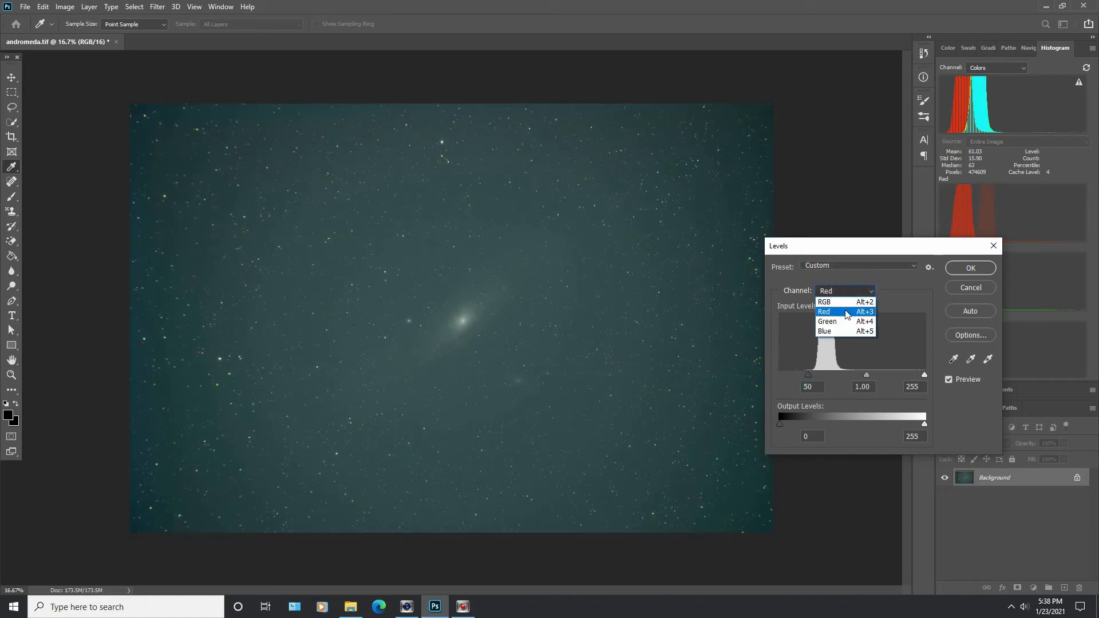
pyautogui.click(827, 321)
pyautogui.moveTo(779, 375); pyautogui.dragTo(801, 377)
pyautogui.click(846, 292)
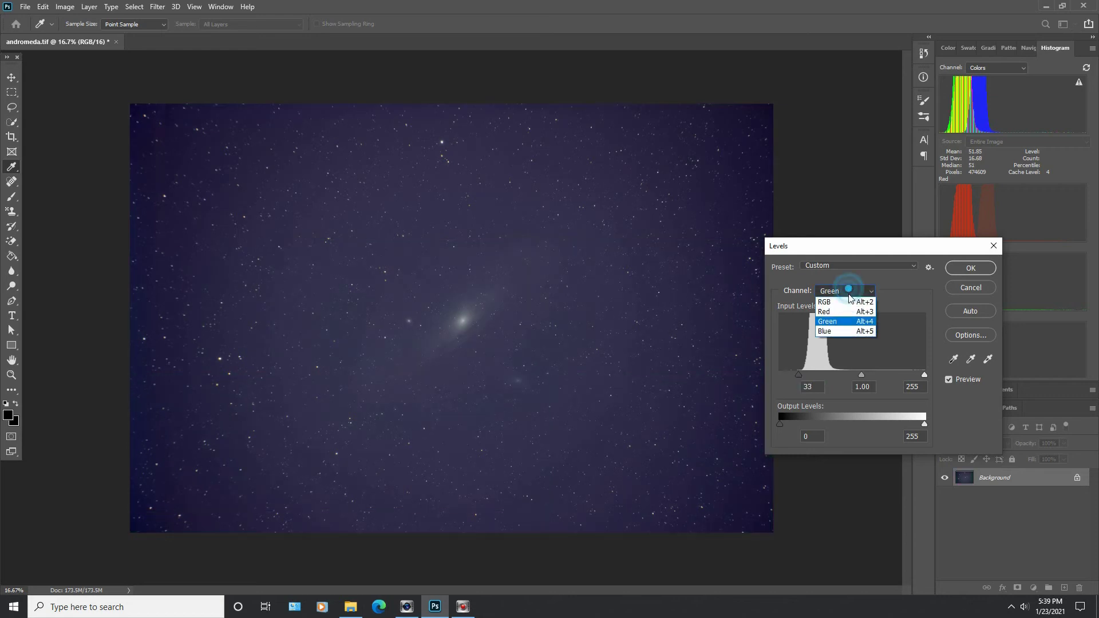
pyautogui.click(834, 334)
pyautogui.moveTo(780, 377); pyautogui.dragTo(802, 377)
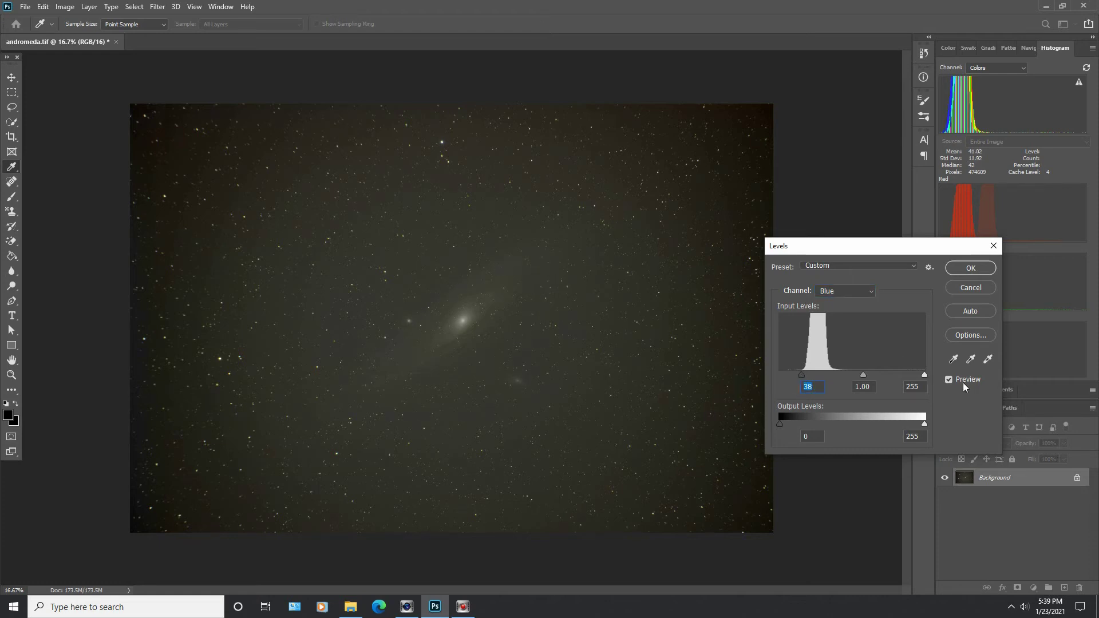
# Step: Sample the sky with the black-point eyedropper and apply the Levels adjustment
pyautogui.click(954, 361)
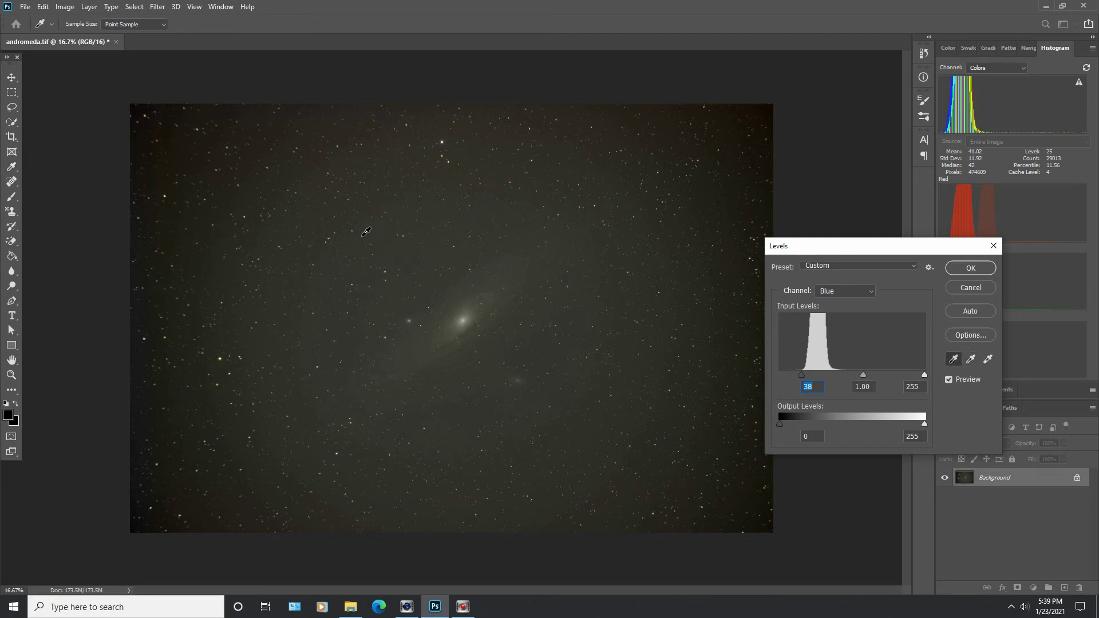
pyautogui.click(368, 232)
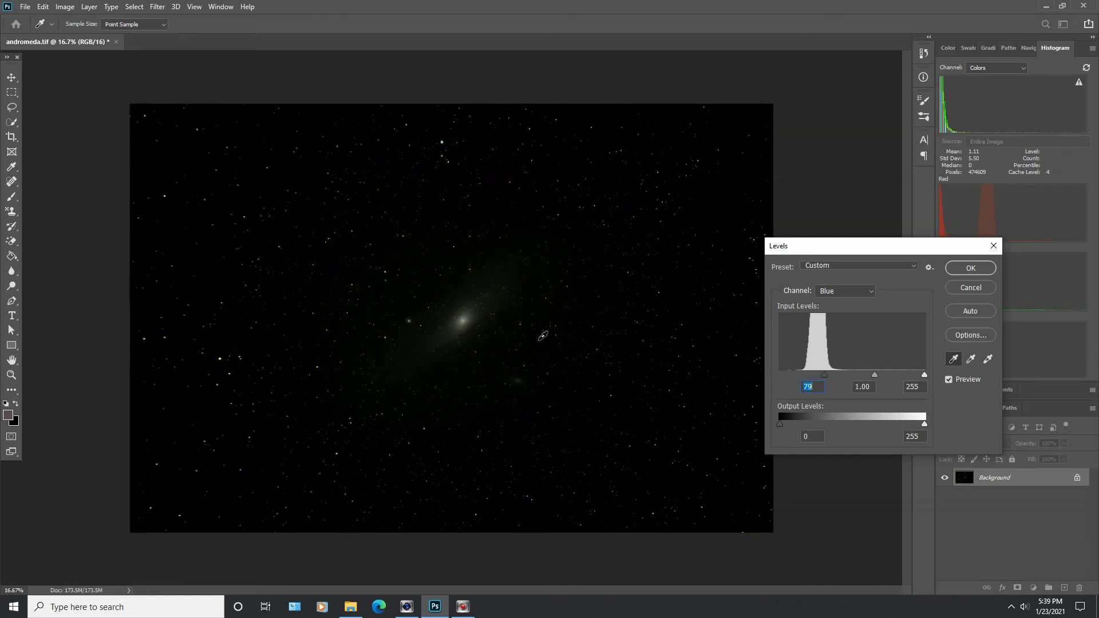
pyautogui.click(971, 269)
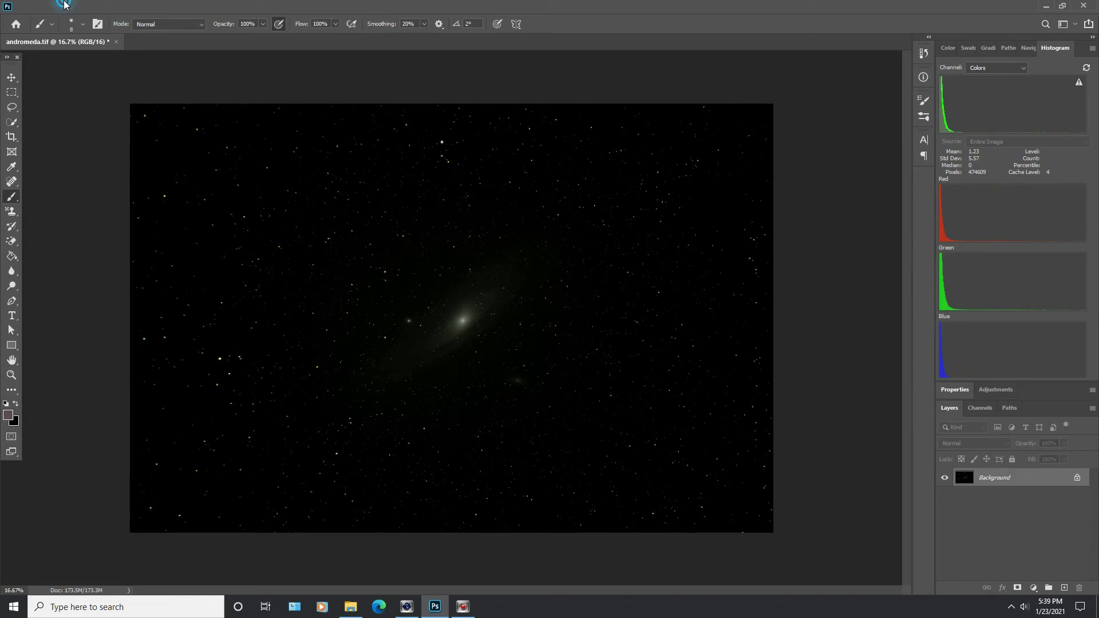
# Step: Apply a two-point Curves adjustment brightening the faint galaxy while easing the highlights
pyautogui.click(65, 6)
pyautogui.moveTo(80, 37)
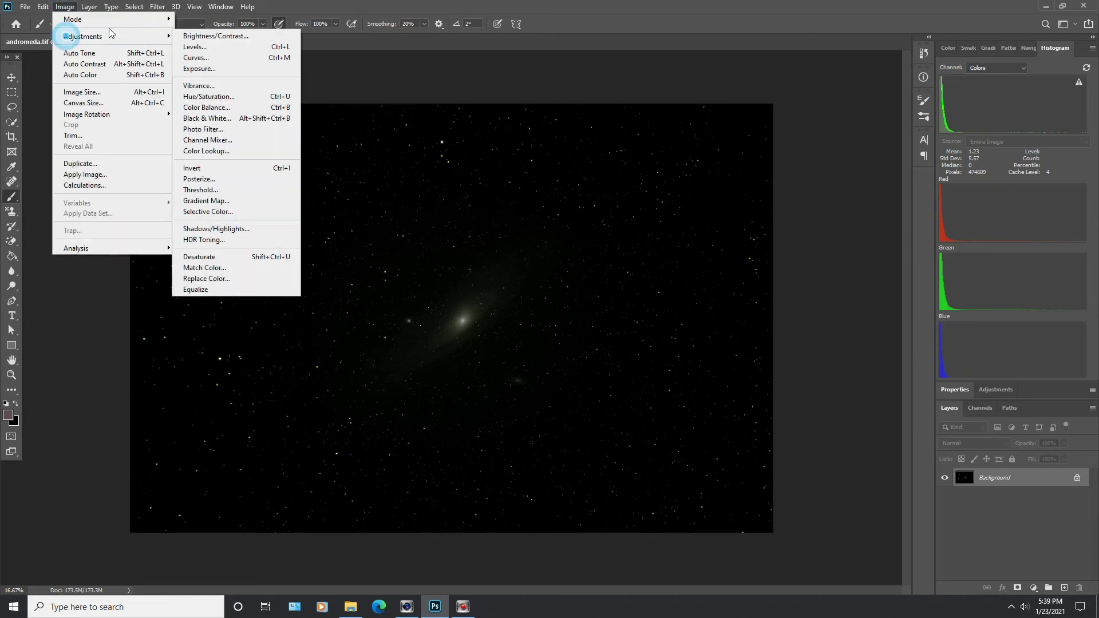
pyautogui.click(206, 58)
pyautogui.moveTo(751, 218); pyautogui.dragTo(747, 207)
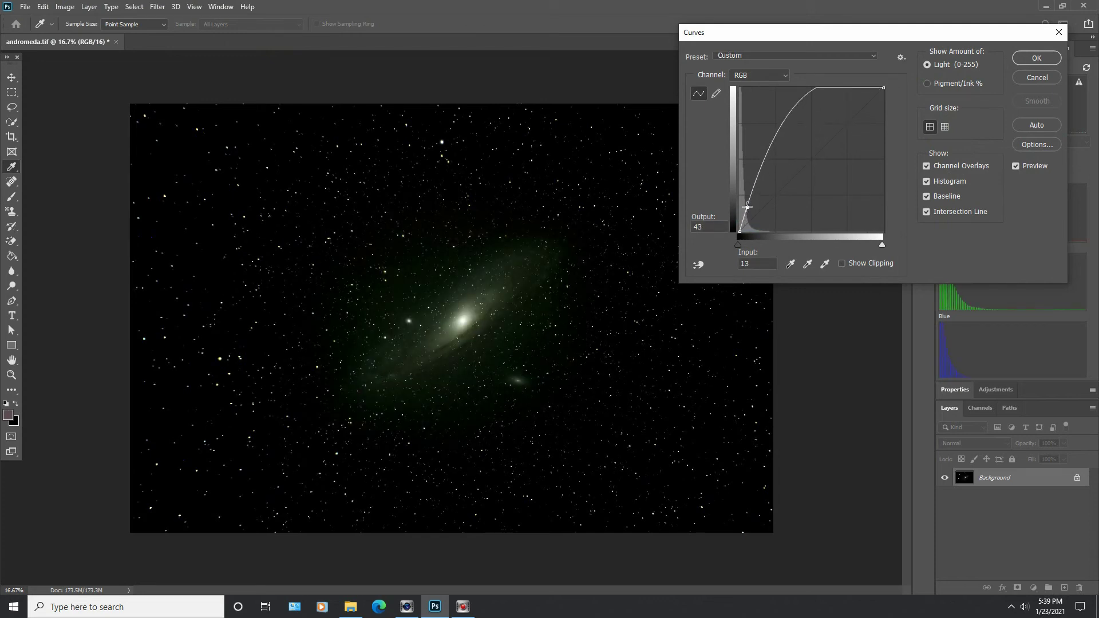
pyautogui.moveTo(776, 136); pyautogui.dragTo(789, 140)
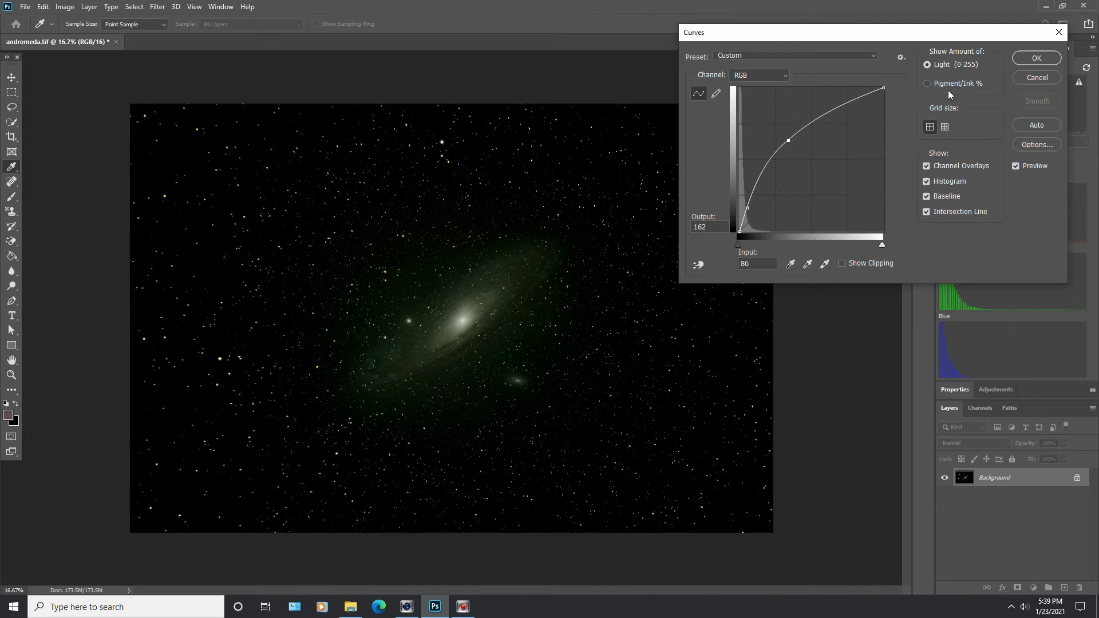
pyautogui.click(1034, 58)
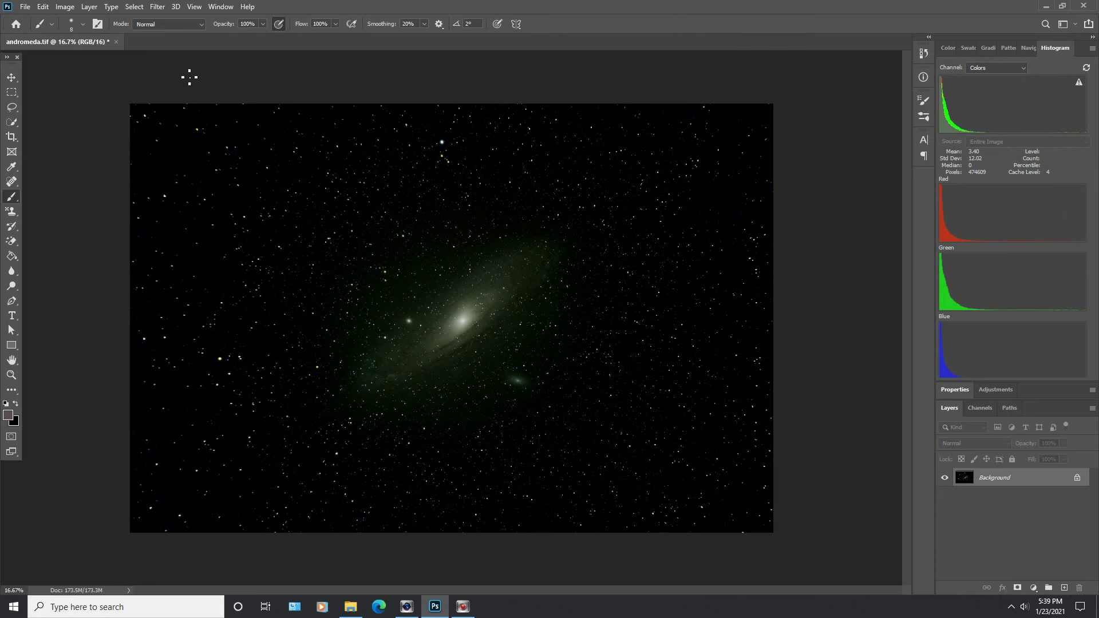
# Step: Set the dark sky as the Levels black point with the eyedropper and apply
pyautogui.click(64, 7)
pyautogui.moveTo(83, 36)
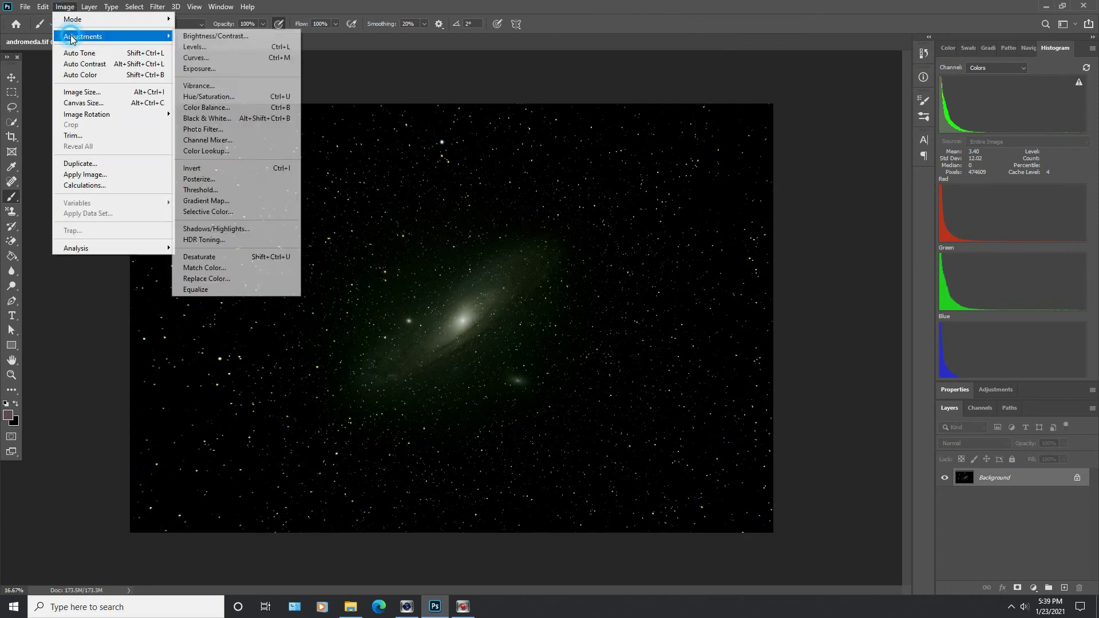
pyautogui.click(201, 47)
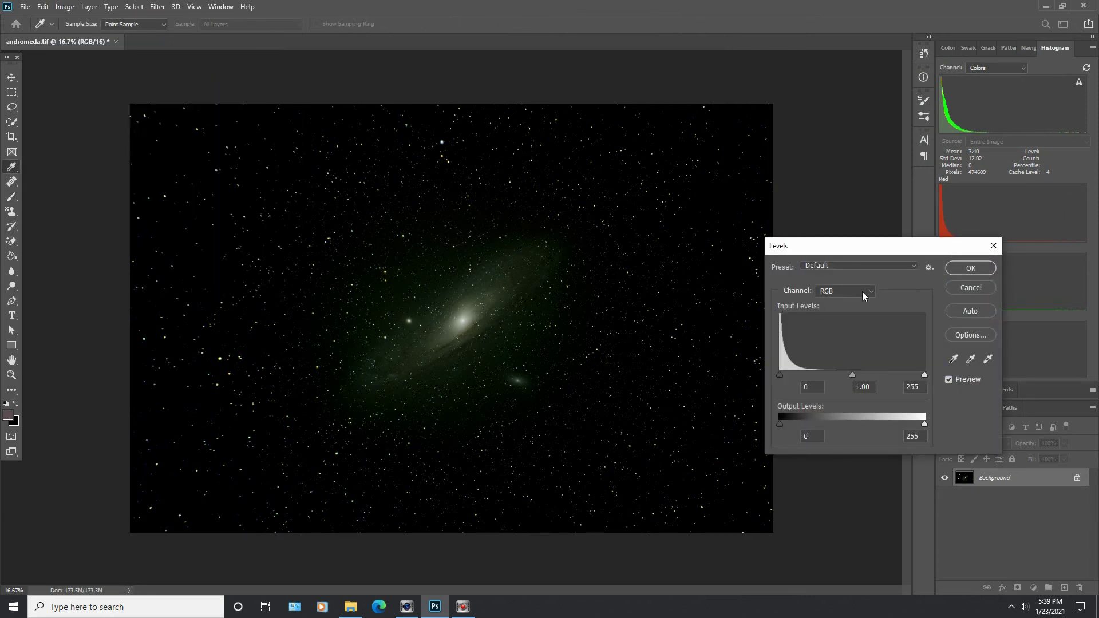
pyautogui.click(954, 359)
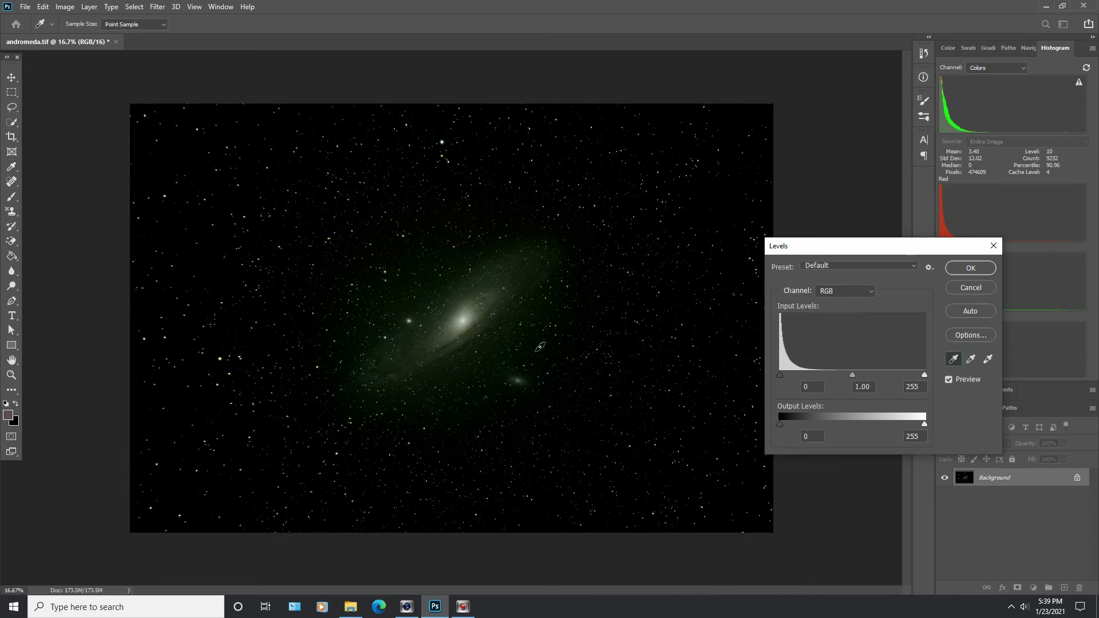
pyautogui.click(542, 347)
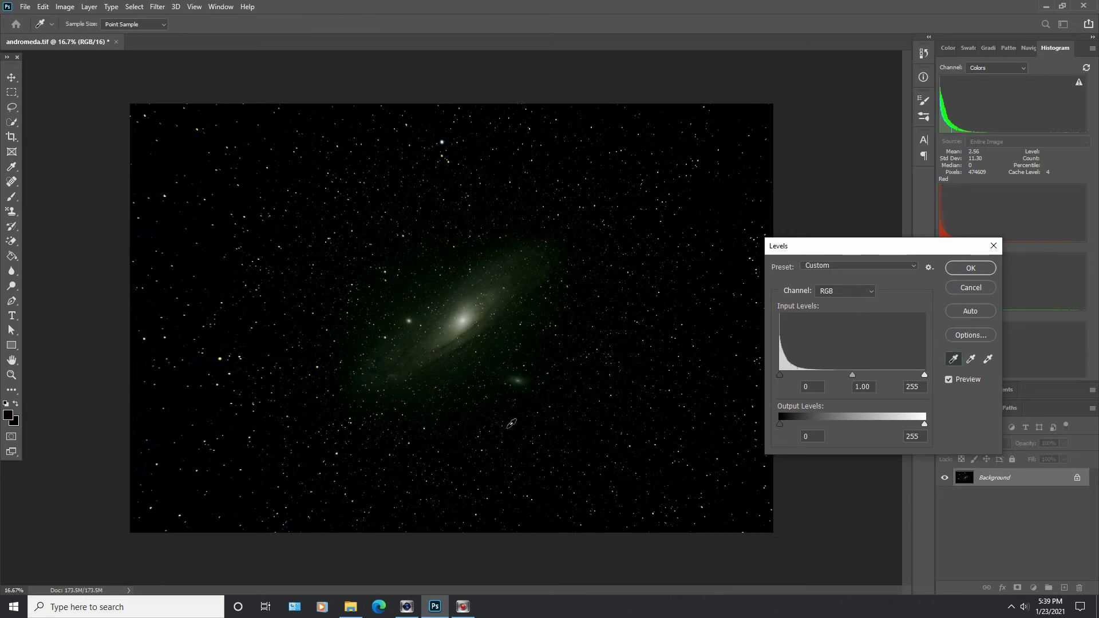
pyautogui.click(967, 269)
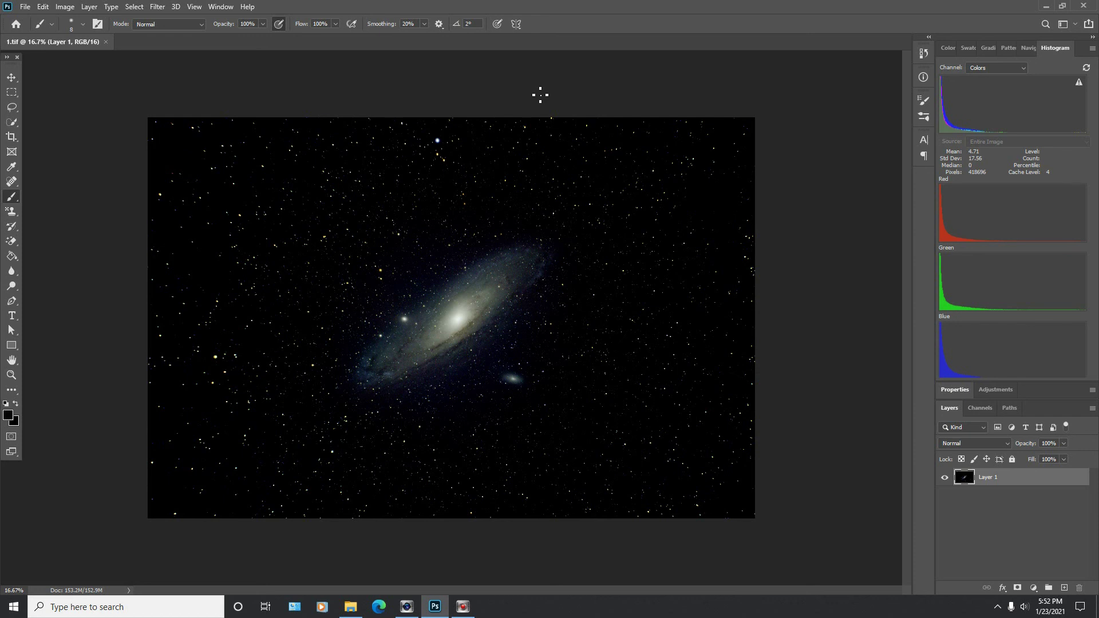
# Step: Open the Image Adjustments menu over the finished 1.tif, then dismiss it unused
pyautogui.click(65, 7)
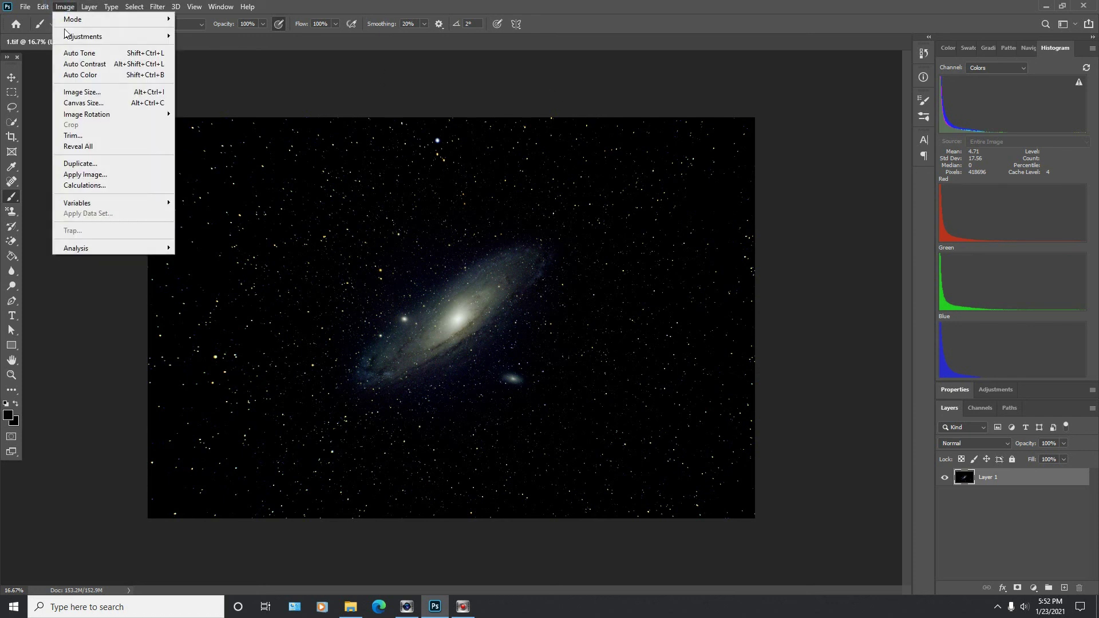
pyautogui.moveTo(79, 38)
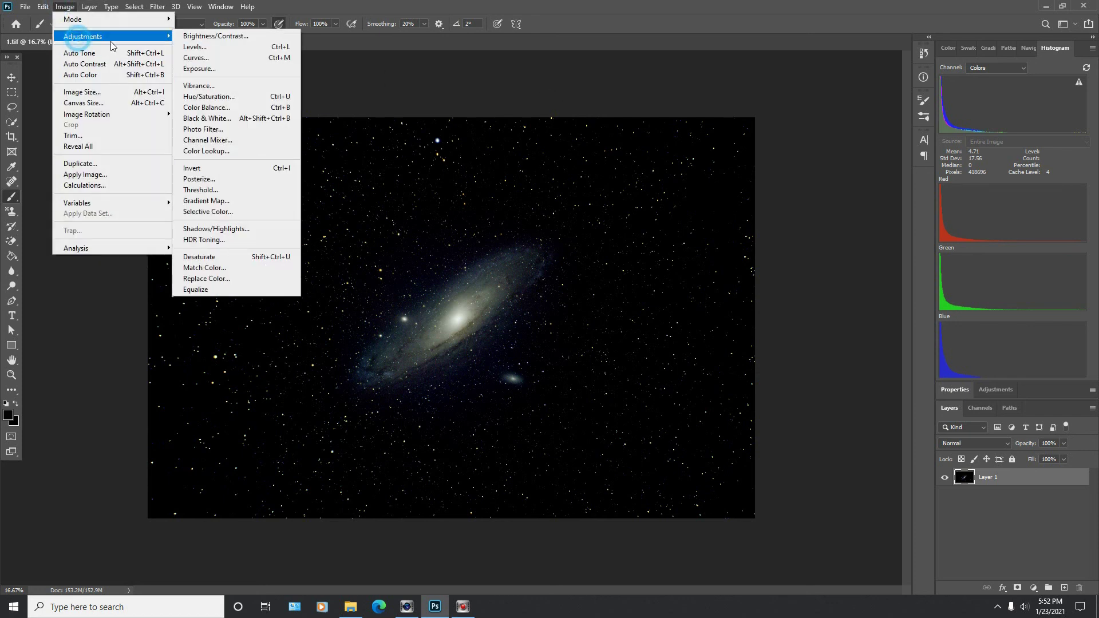
pyautogui.click(455, 94)
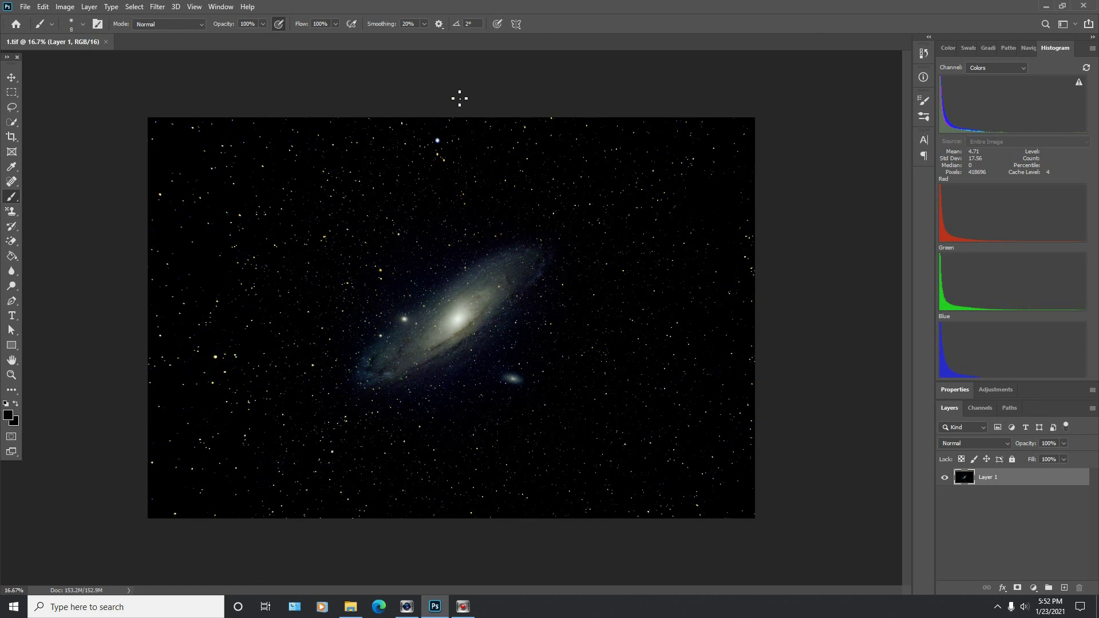